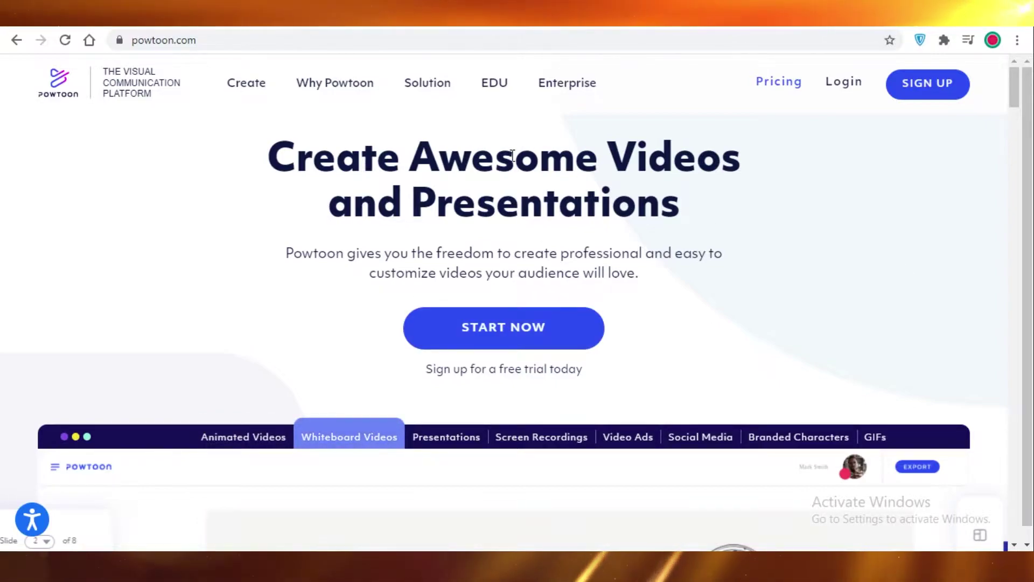
Start signing up for a new Powtoon account from the website's home page
{"action": "left_click", "coordinate": [918, 95]}
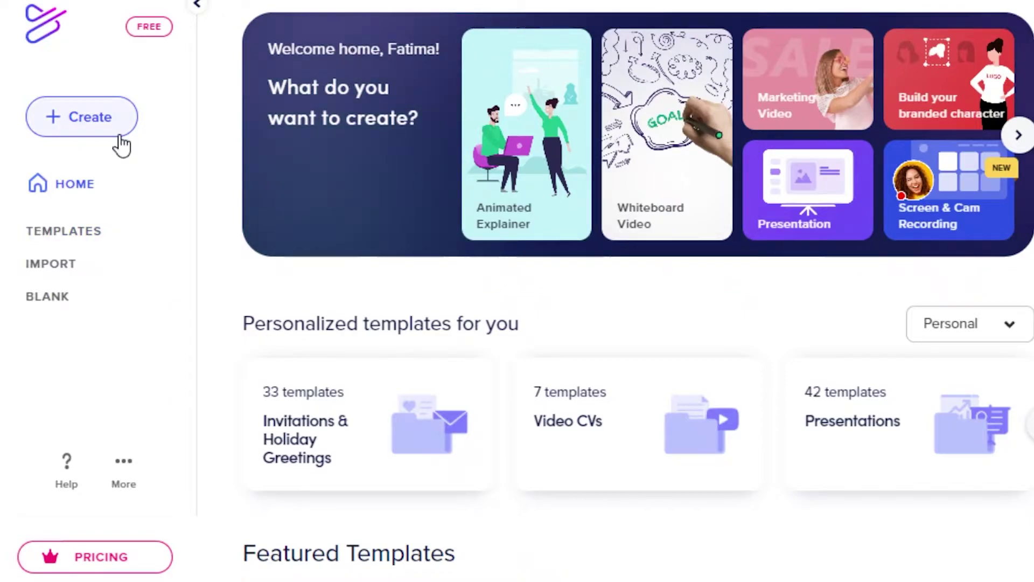
Look over the home dashboard and open the full template gallery
{"action": "scroll", "coordinate": [819, 248], "scroll_direction": "down", "scroll_amount": 2}
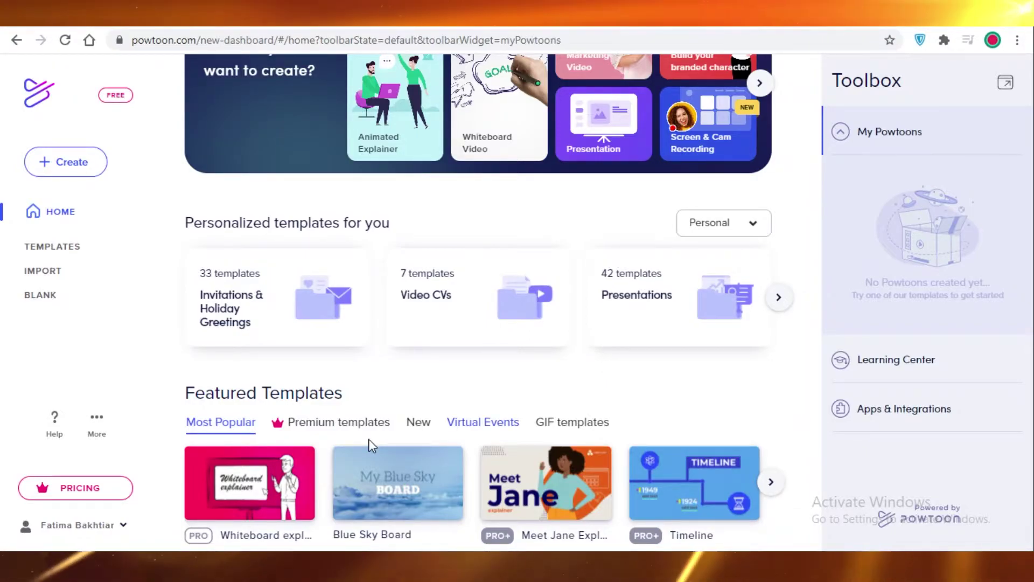
{"action": "scroll", "coordinate": [371, 445], "scroll_direction": "up", "scroll_amount": 2}
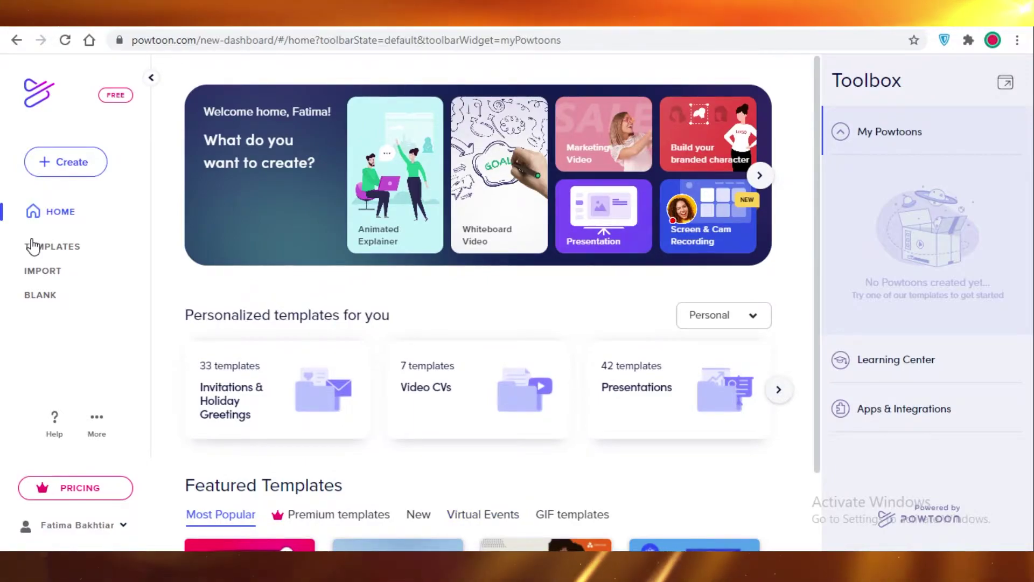
{"action": "left_click", "coordinate": [40, 246]}
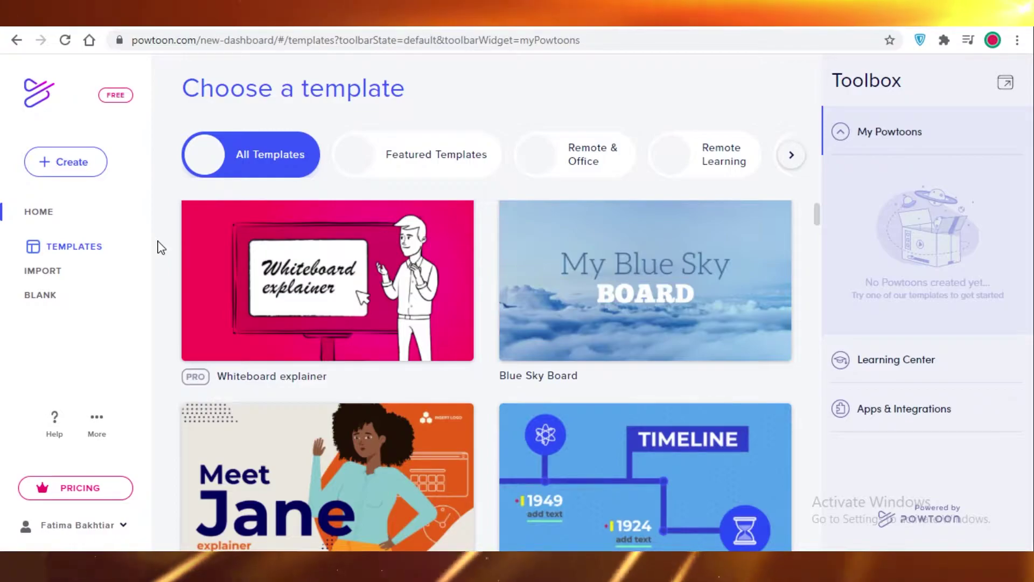
Look through the available designs in the All Templates category
{"action": "scroll", "coordinate": [813, 235], "scroll_direction": "down", "scroll_amount": 3}
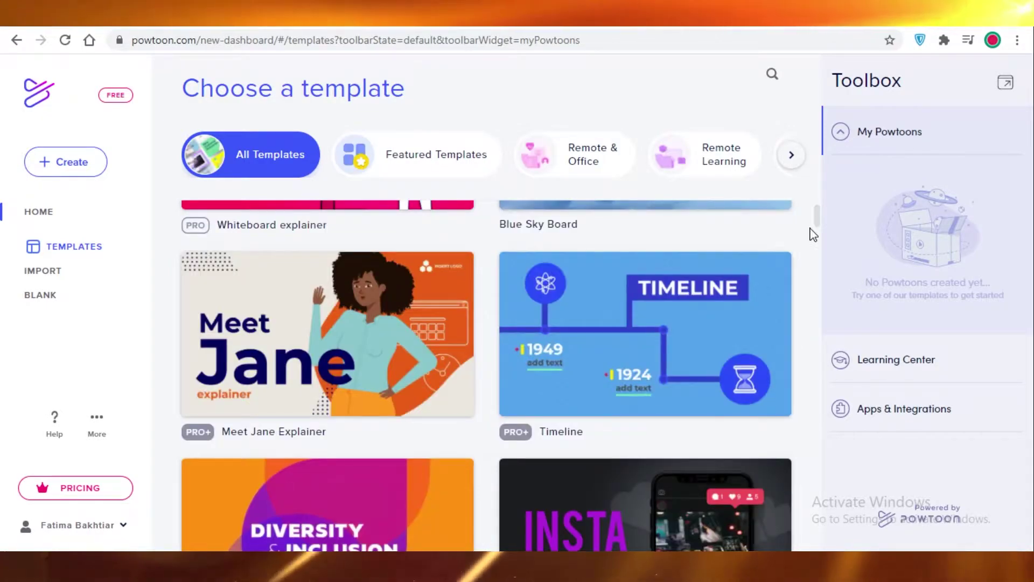
{"action": "scroll", "coordinate": [811, 269], "scroll_direction": "down", "scroll_amount": 4}
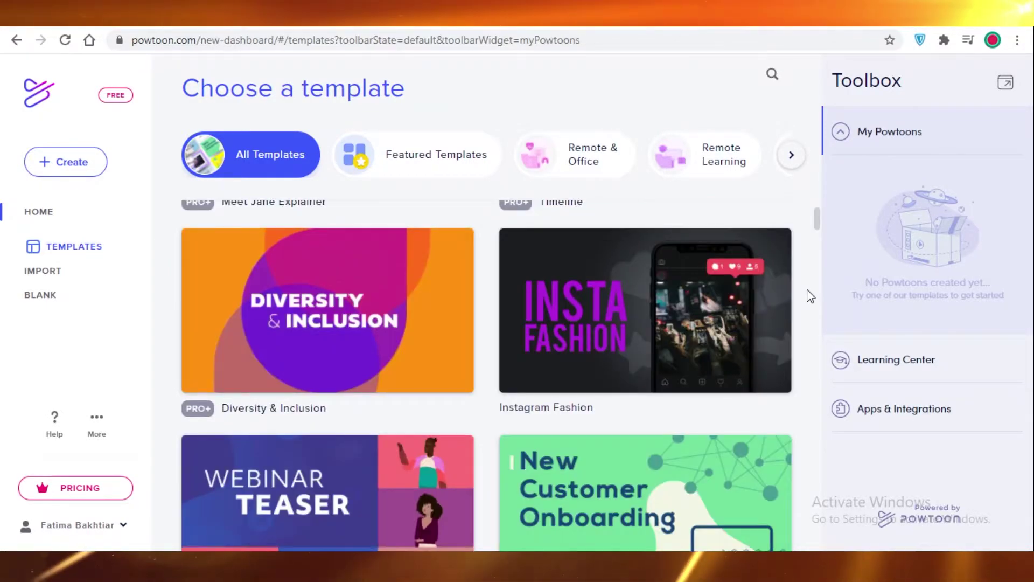
{"action": "scroll", "coordinate": [545, 467], "scroll_direction": "down", "scroll_amount": 9}
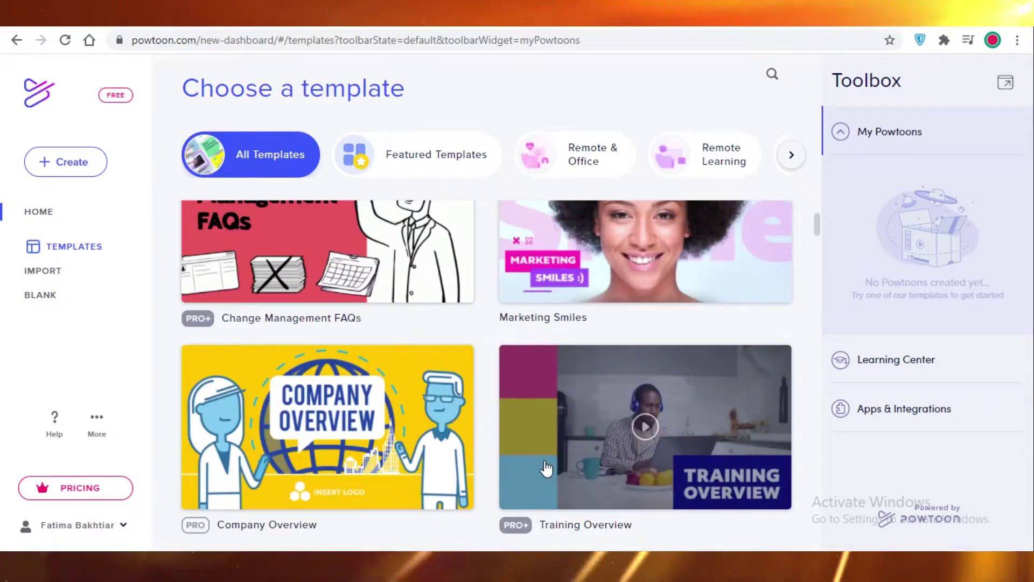
{"action": "scroll", "coordinate": [178, 392], "scroll_direction": "down", "scroll_amount": 5}
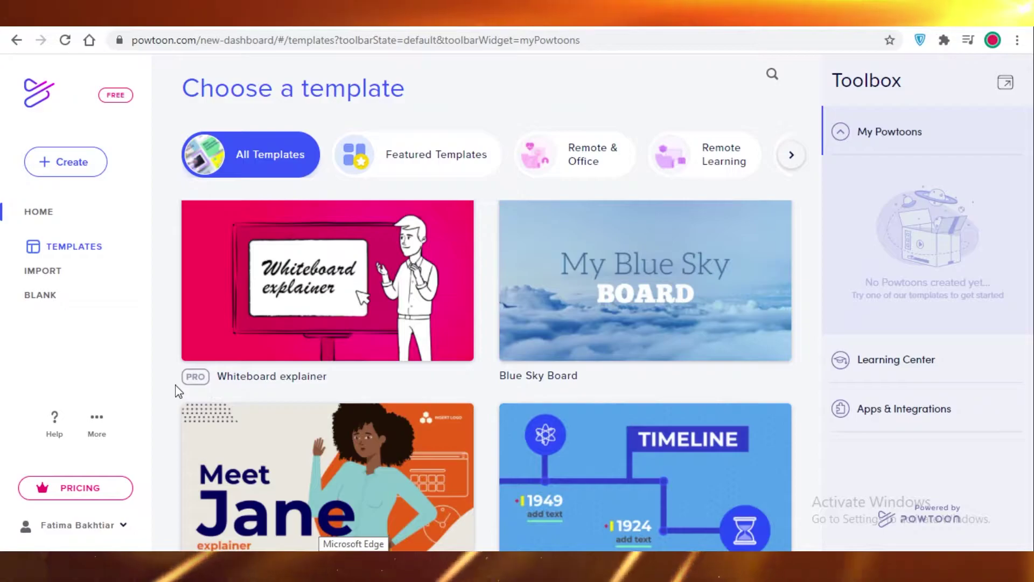
{"action": "scroll", "coordinate": [362, 316], "scroll_direction": "down", "scroll_amount": 4}
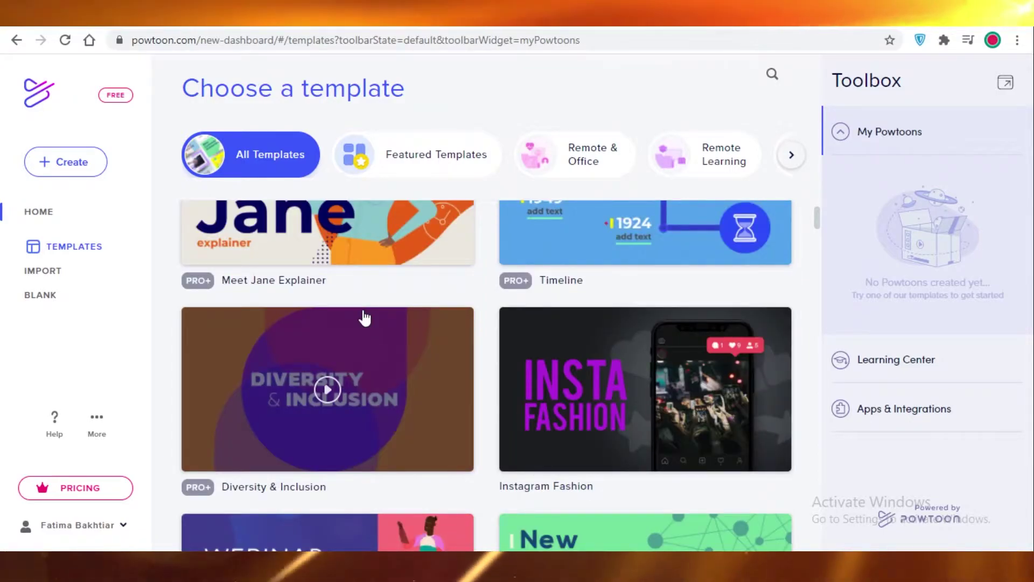
{"action": "scroll", "coordinate": [484, 340], "scroll_direction": "down", "scroll_amount": 2}
{"action": "scroll", "coordinate": [595, 365], "scroll_direction": "up", "scroll_amount": 2}
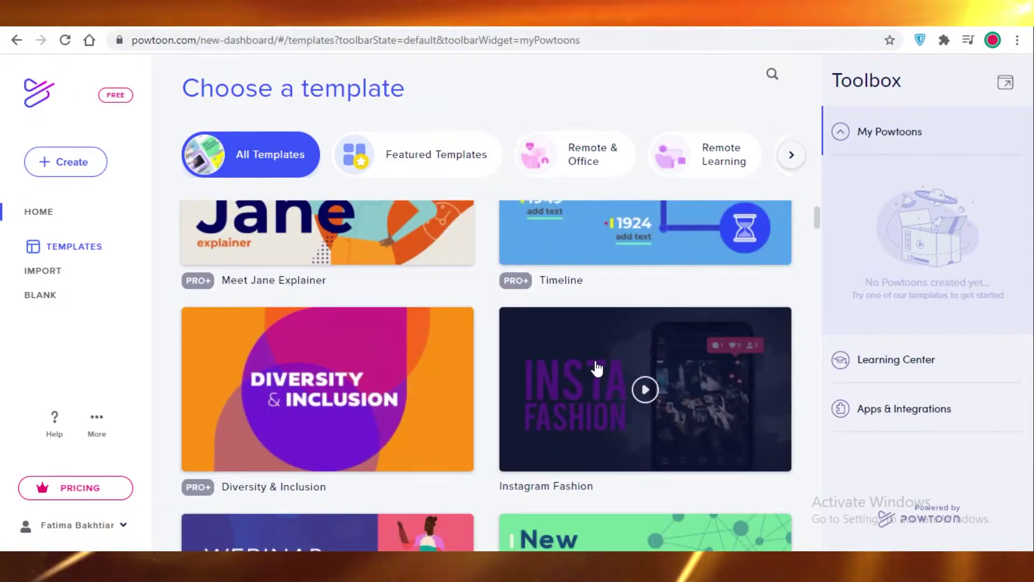
{"action": "scroll", "coordinate": [466, 357], "scroll_direction": "down", "scroll_amount": 4}
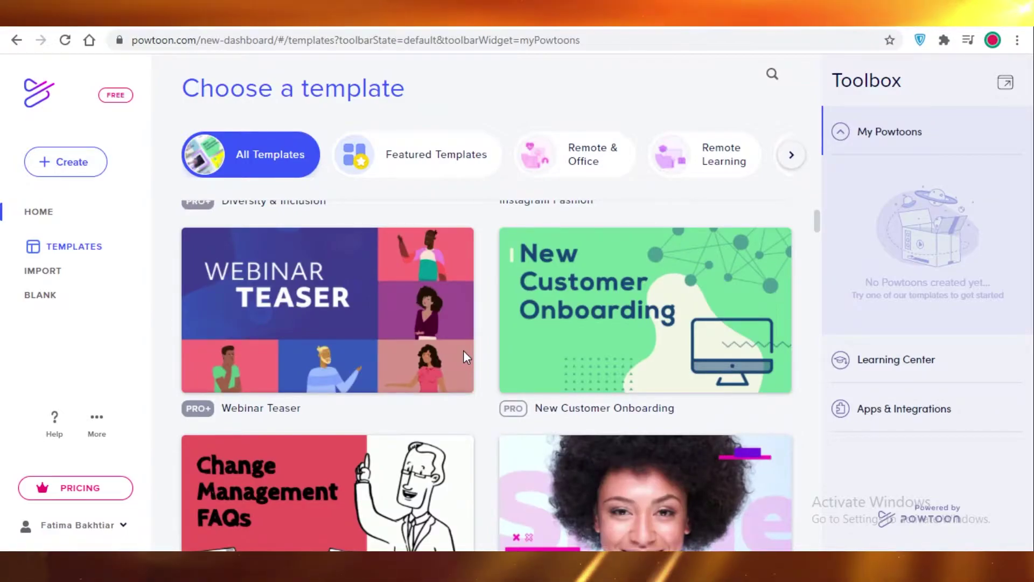
{"action": "scroll", "coordinate": [464, 353], "scroll_direction": "down", "scroll_amount": 5}
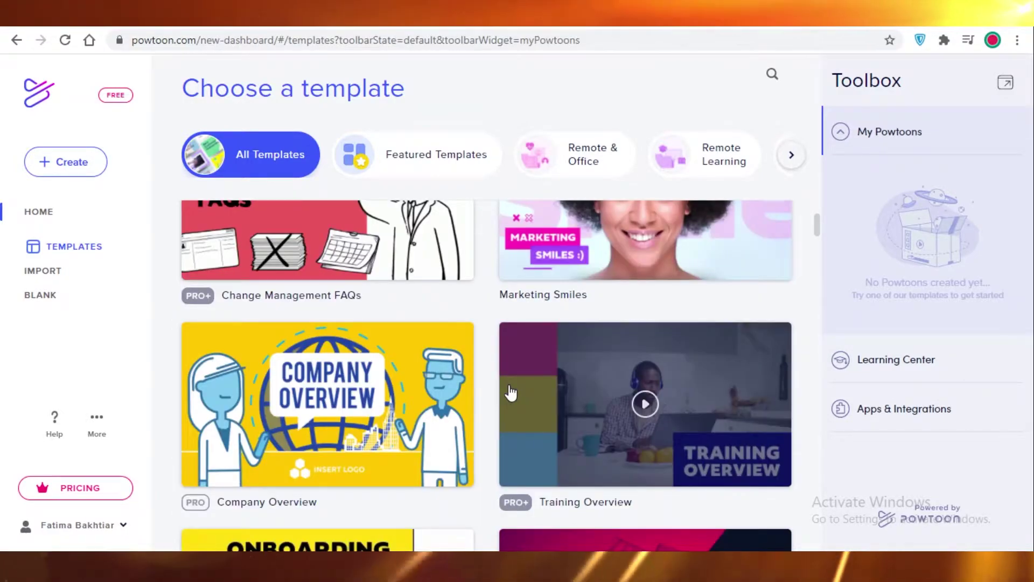
{"action": "scroll", "coordinate": [539, 165], "scroll_direction": "down", "scroll_amount": 4}
Filter the gallery to the Personal category and look over its templates
{"action": "left_click_drag", "start_coordinate": [539, 165], "coordinate": [250, 160]}
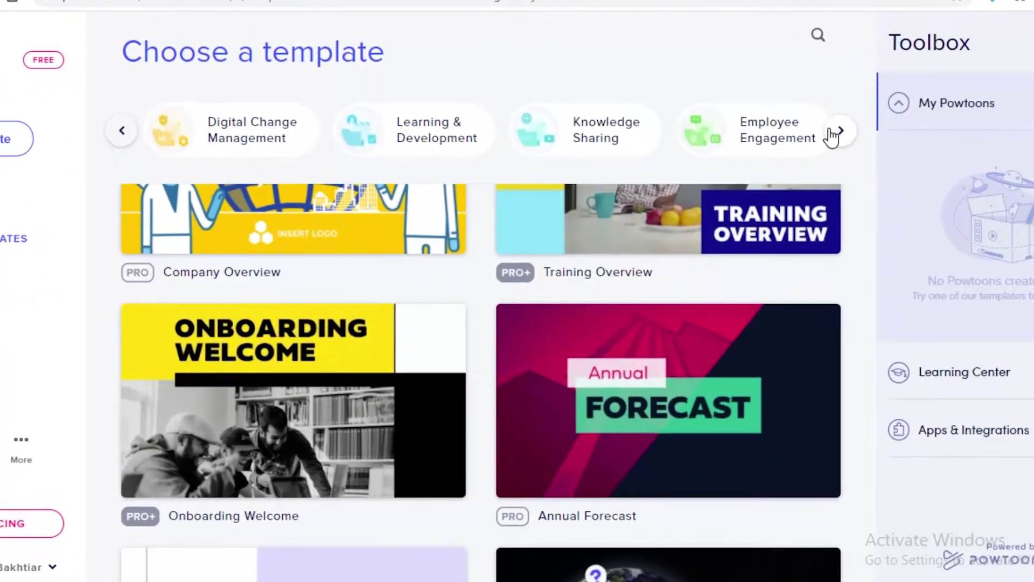
{"action": "left_click", "coordinate": [839, 131]}
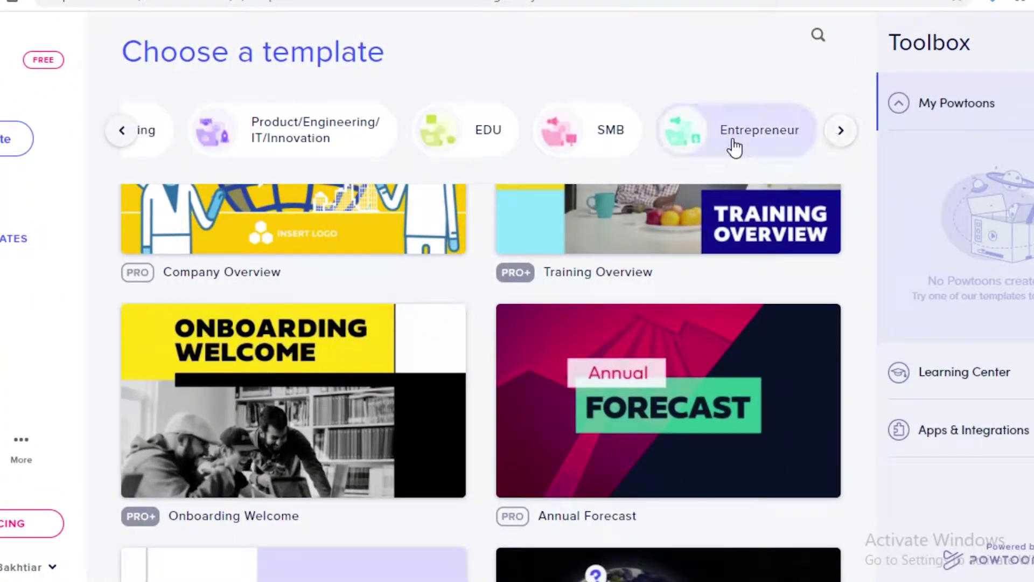
{"action": "left_click", "coordinate": [842, 135]}
{"action": "left_click", "coordinate": [840, 132]}
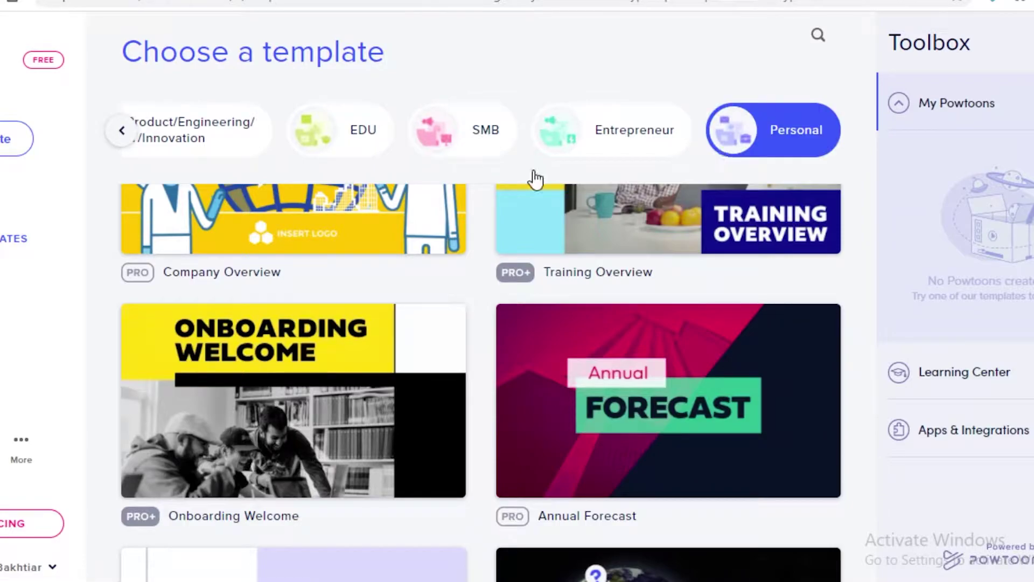
{"action": "left_click", "coordinate": [746, 150]}
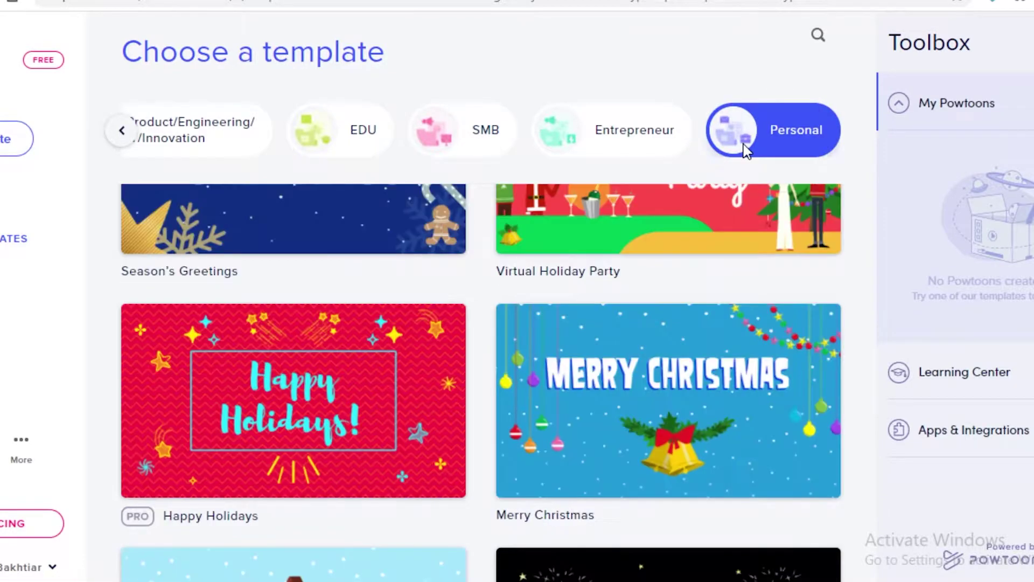
{"action": "scroll", "coordinate": [478, 293], "scroll_direction": "up", "scroll_amount": 10}
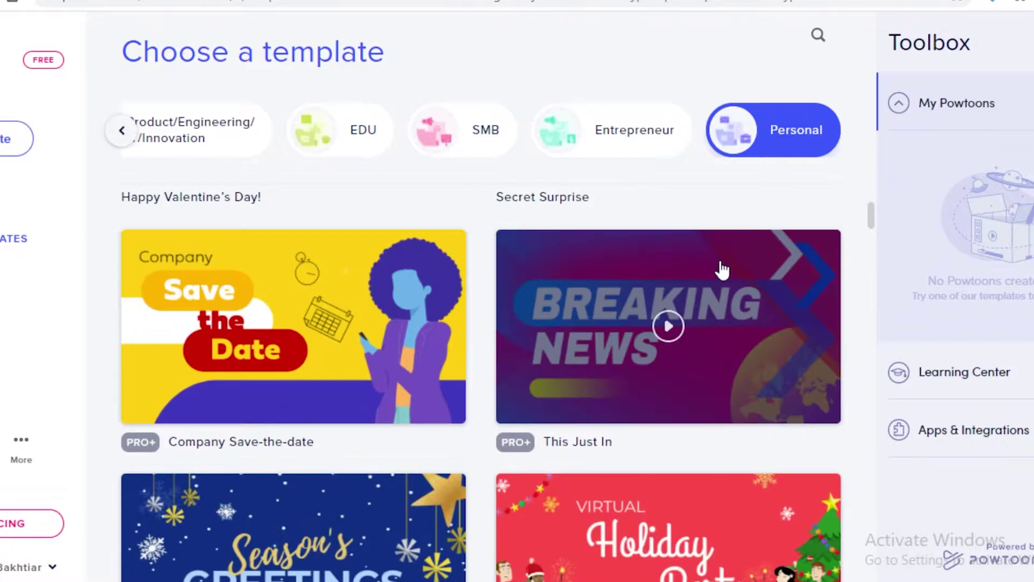
{"action": "scroll", "coordinate": [485, 202], "scroll_direction": "up", "scroll_amount": 2}
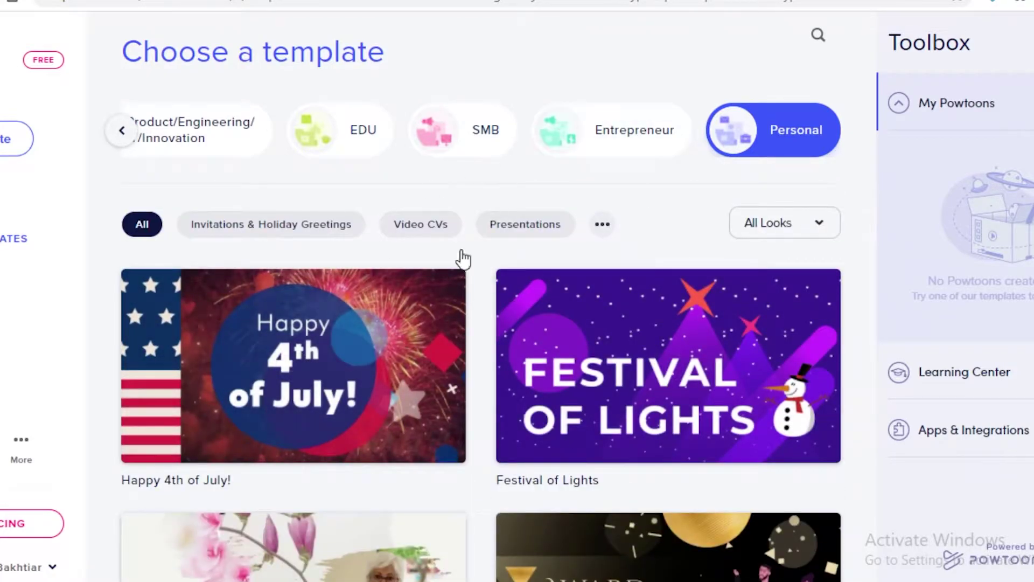
Show the EDU category and look through its education templates
{"action": "scroll", "coordinate": [462, 259], "scroll_direction": "down", "scroll_amount": 10}
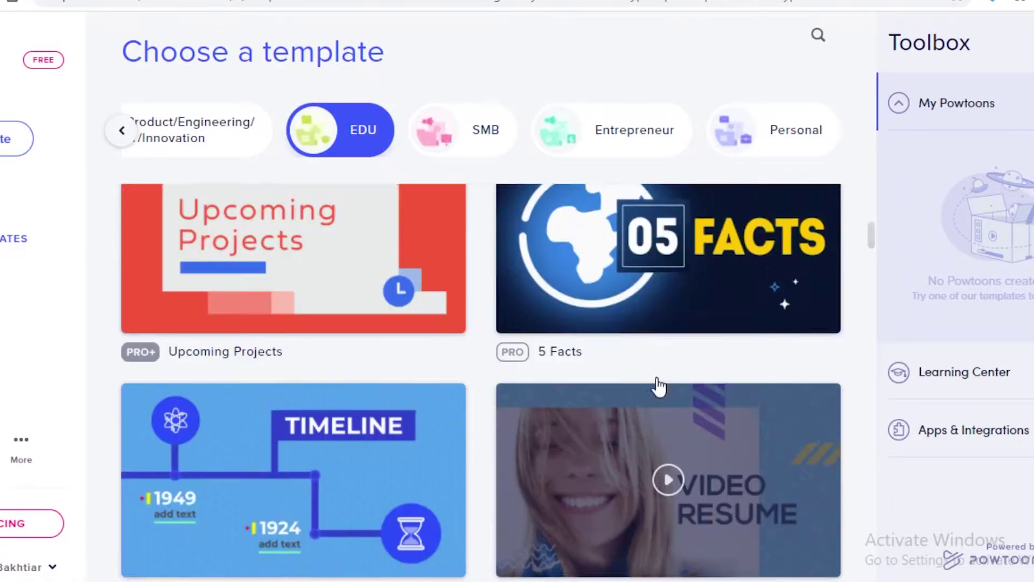
{"action": "scroll", "coordinate": [286, 383], "scroll_direction": "down", "scroll_amount": 2}
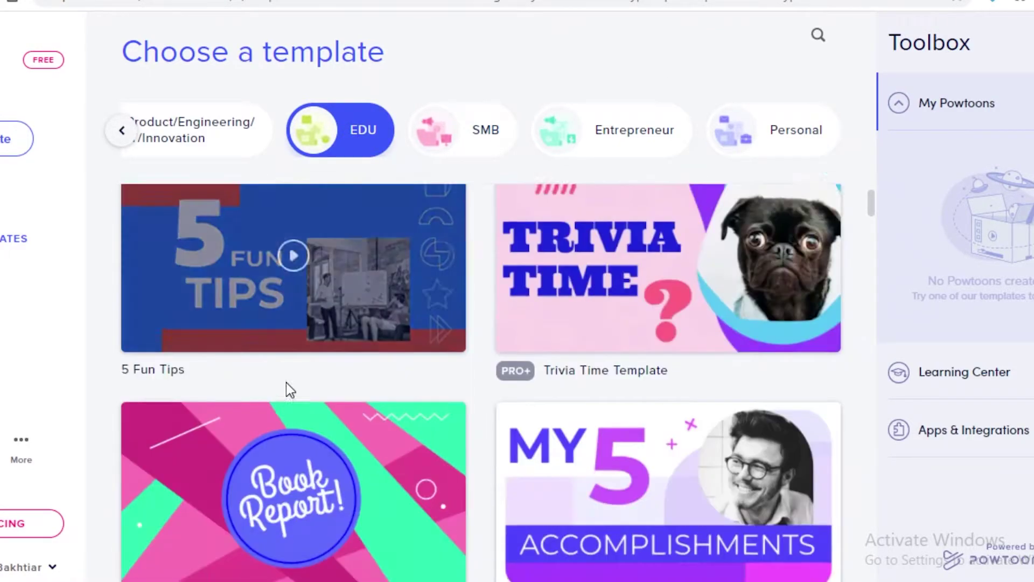
{"action": "scroll", "coordinate": [286, 382], "scroll_direction": "down", "scroll_amount": 5}
Show the Digital Change Management category and browse it for a template without a PRO or PRO+ label
{"action": "left_click", "coordinate": [122, 130]}
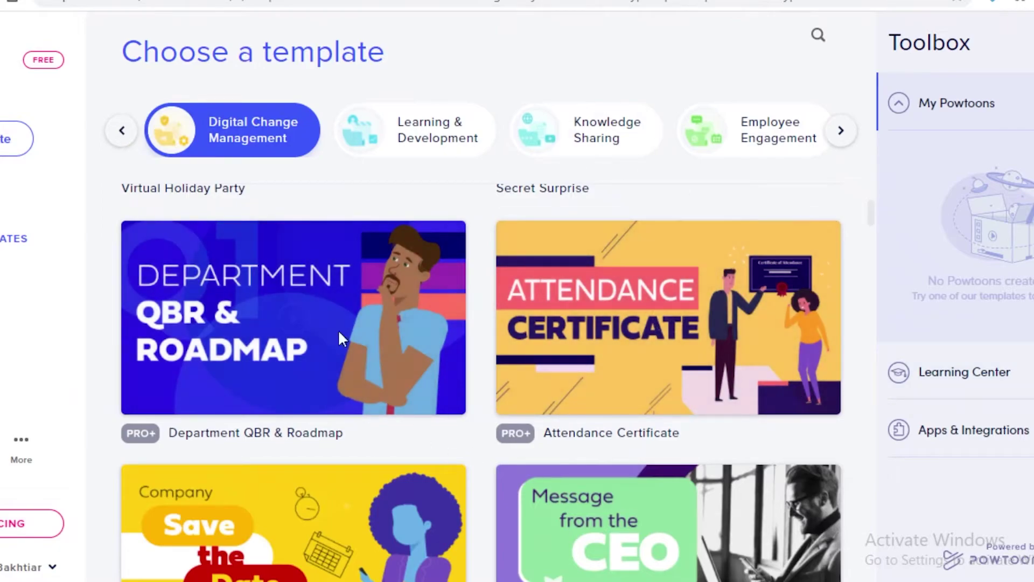
{"action": "scroll", "coordinate": [339, 336], "scroll_direction": "down", "scroll_amount": 15}
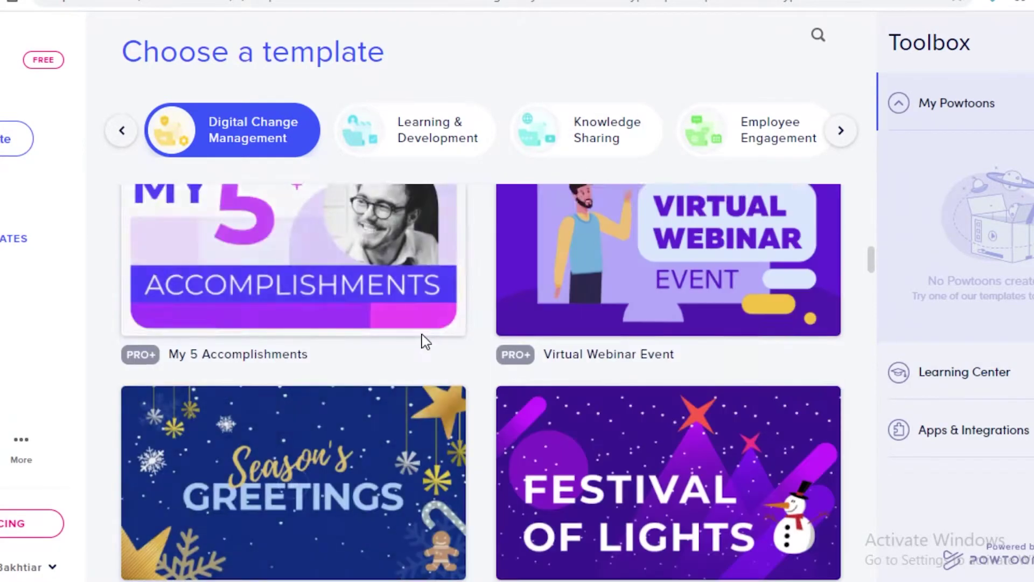
{"action": "scroll", "coordinate": [425, 341], "scroll_direction": "down", "scroll_amount": 15}
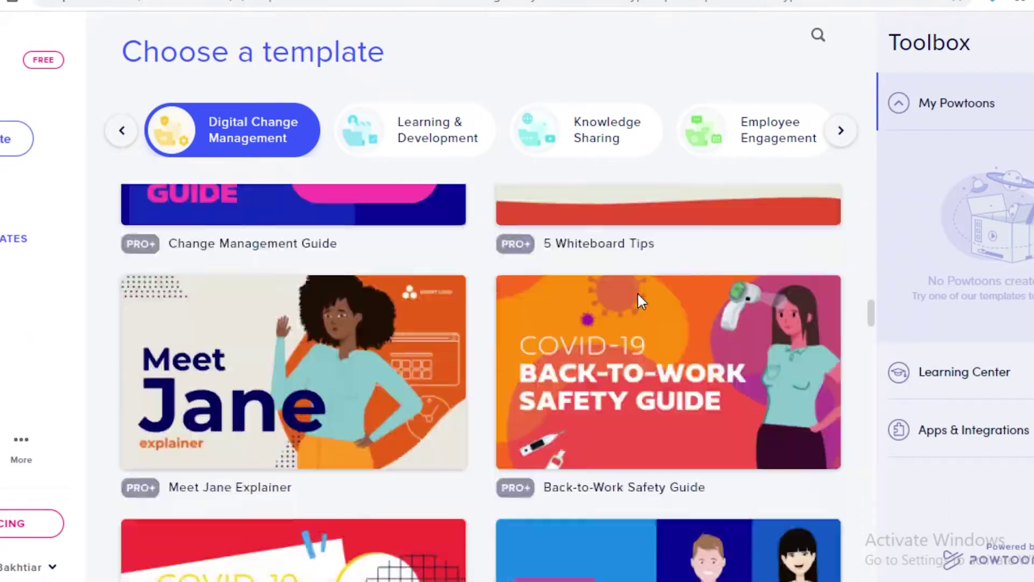
{"action": "scroll", "coordinate": [638, 298], "scroll_direction": "down", "scroll_amount": 12}
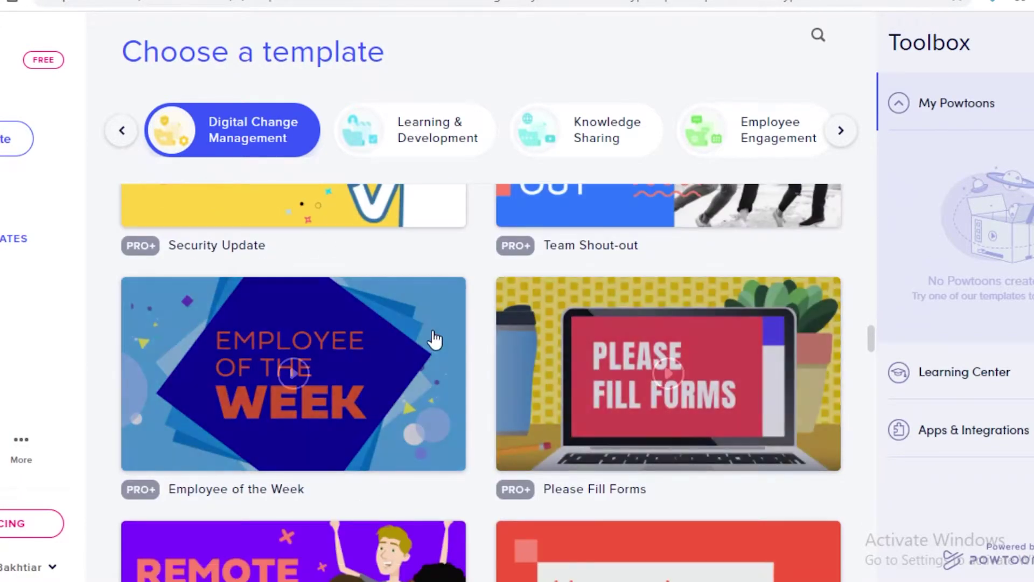
{"action": "scroll", "coordinate": [409, 344], "scroll_direction": "down", "scroll_amount": 5}
{"action": "scroll", "coordinate": [311, 358], "scroll_direction": "down", "scroll_amount": 5}
{"action": "scroll", "coordinate": [192, 307], "scroll_direction": "up", "scroll_amount": 5}
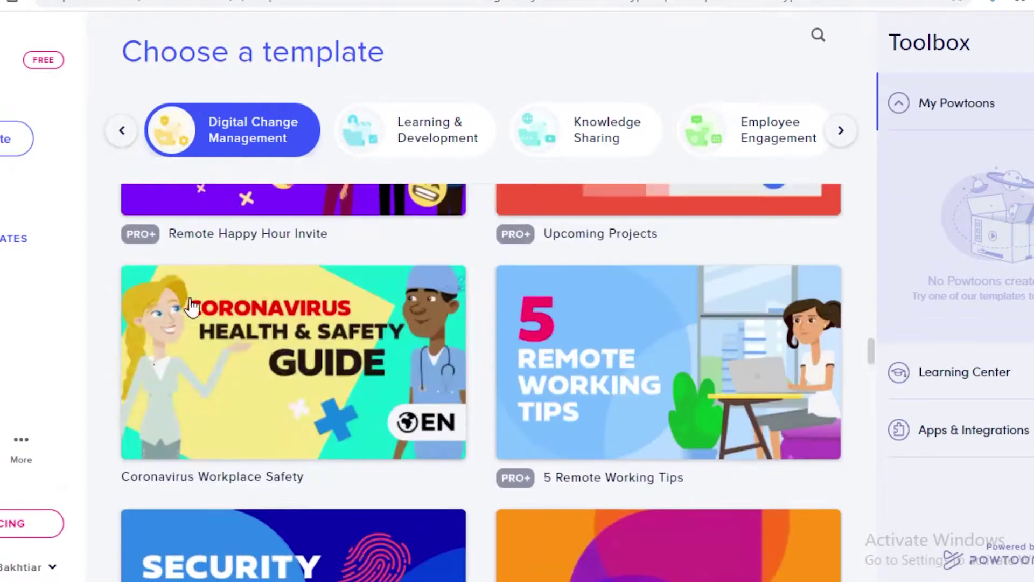
{"action": "scroll", "coordinate": [192, 307], "scroll_direction": "up", "scroll_amount": 1}
{"action": "scroll", "coordinate": [506, 385], "scroll_direction": "up", "scroll_amount": 3}
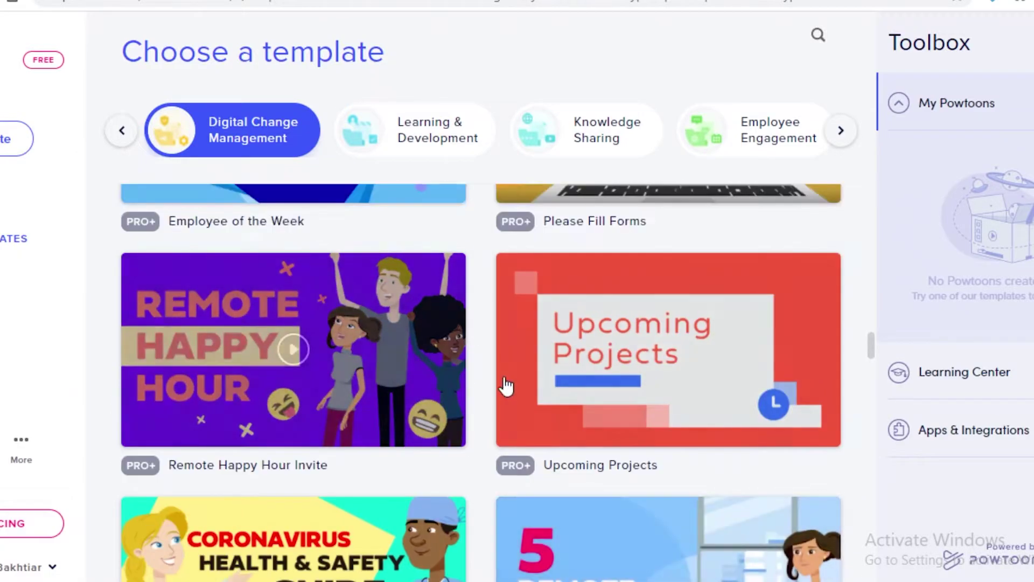
{"action": "scroll", "coordinate": [647, 345], "scroll_direction": "up", "scroll_amount": 2}
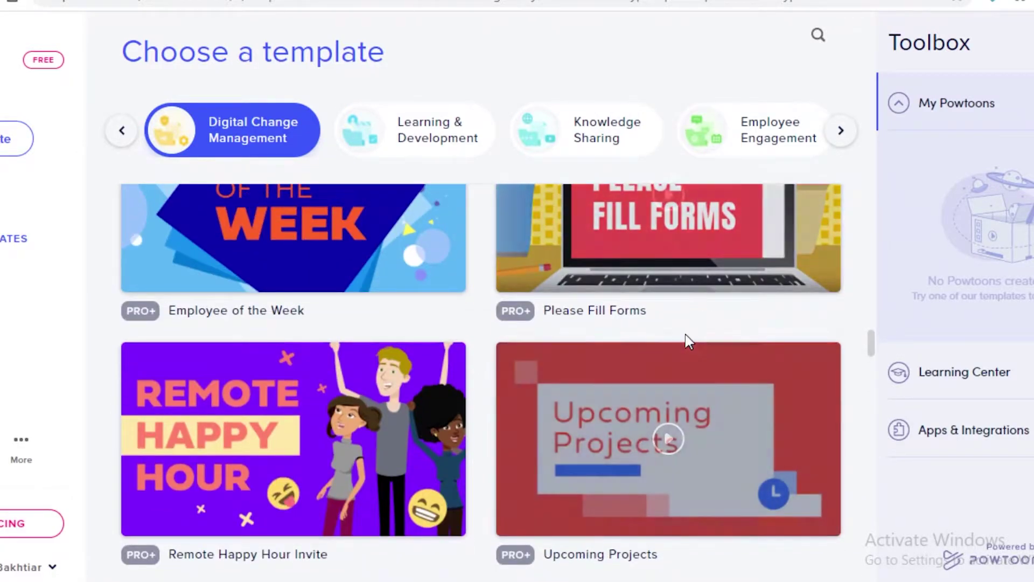
{"action": "scroll", "coordinate": [668, 341], "scroll_direction": "up", "scroll_amount": 1}
{"action": "scroll", "coordinate": [387, 349], "scroll_direction": "down", "scroll_amount": 5}
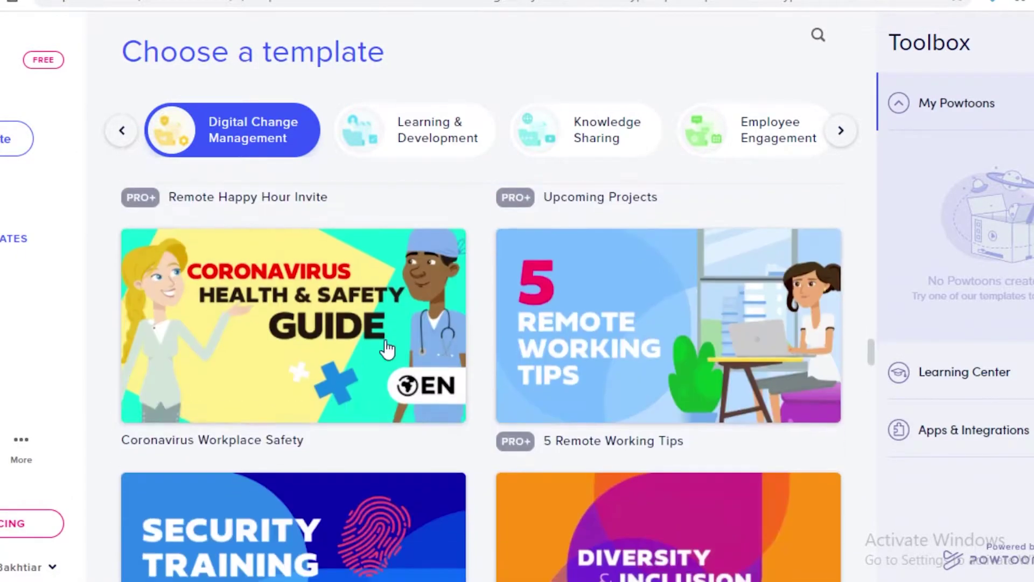
Preview the Coronavirus Workplace Safety template and open it for editing in the studio
{"action": "left_click", "coordinate": [285, 328]}
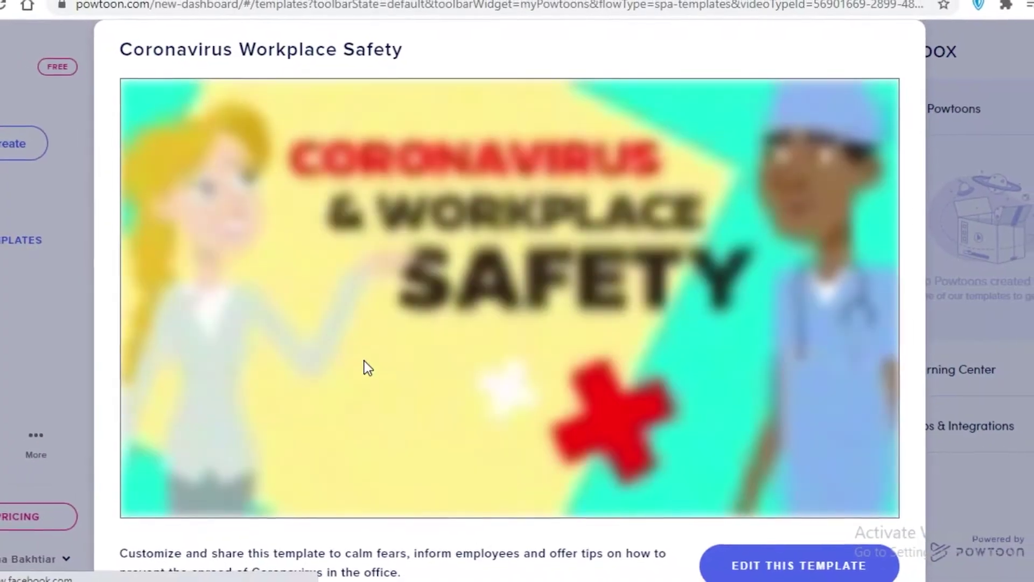
{"action": "scroll", "coordinate": [652, 347], "scroll_direction": "down", "scroll_amount": 1}
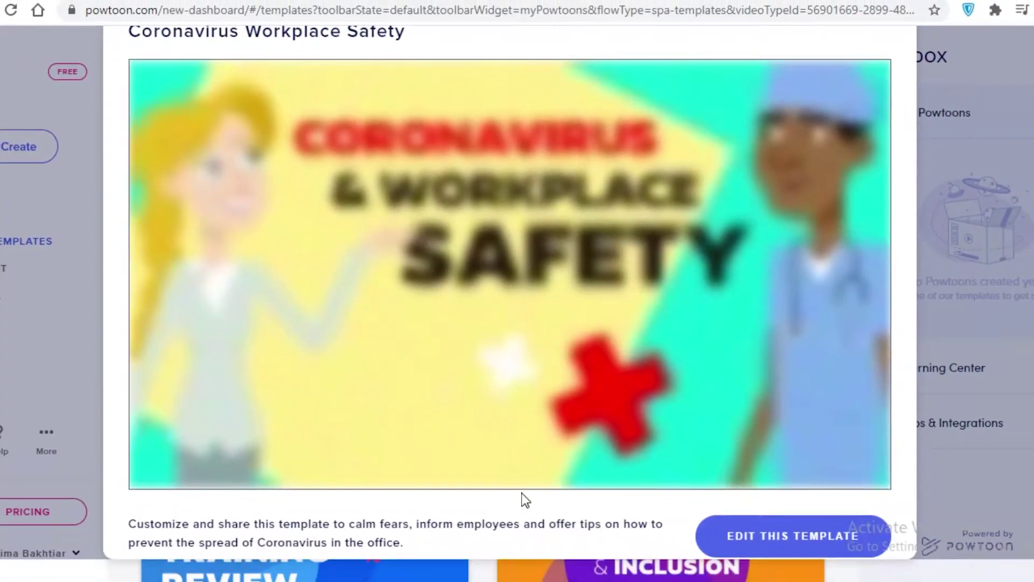
{"action": "left_click", "coordinate": [829, 536]}
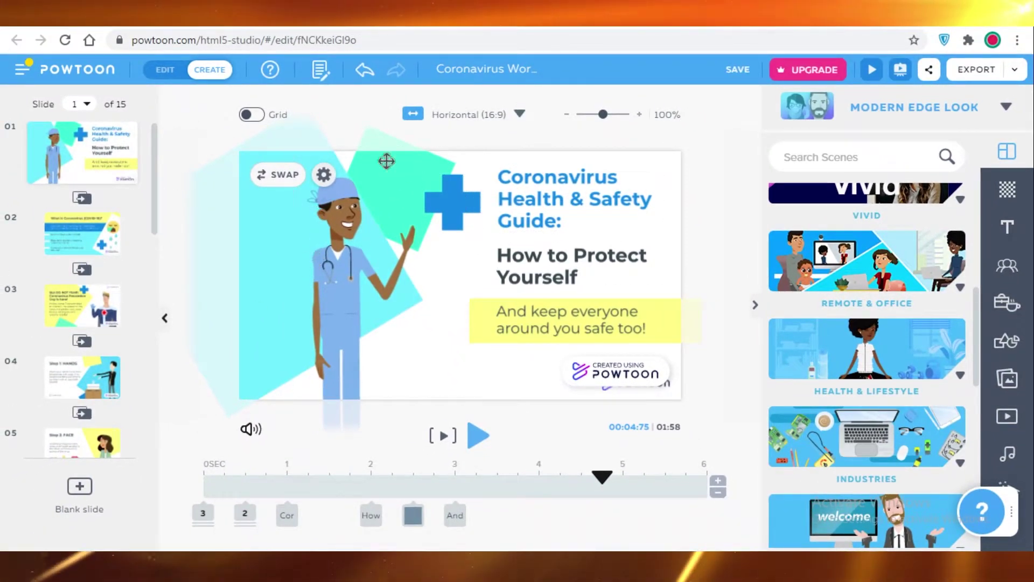
Play the presentation from the first slide to review its animations, and stop playback during the Step 1: HANDS slide
{"action": "left_click", "coordinate": [479, 435]}
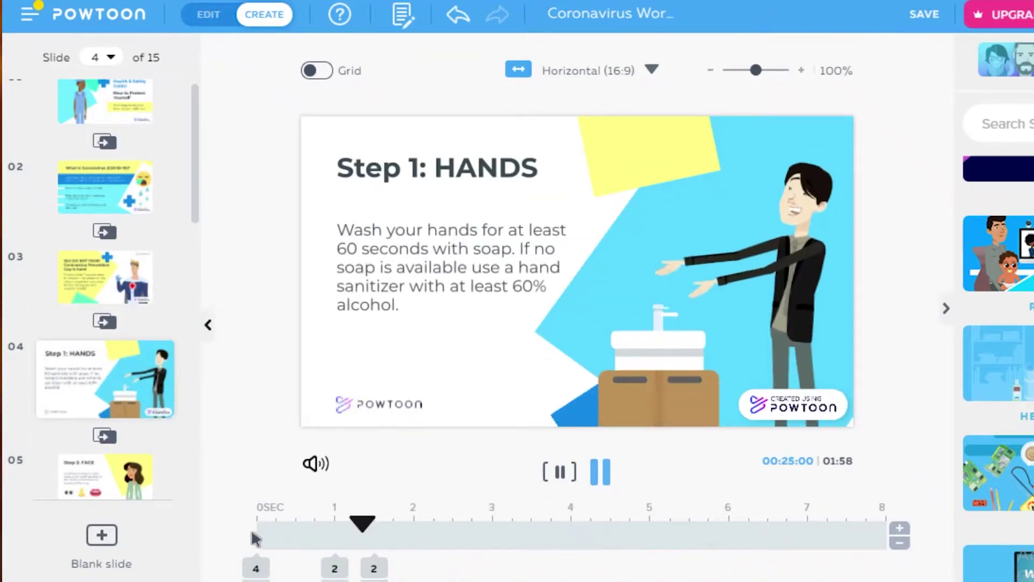
{"action": "key", "text": "space"}
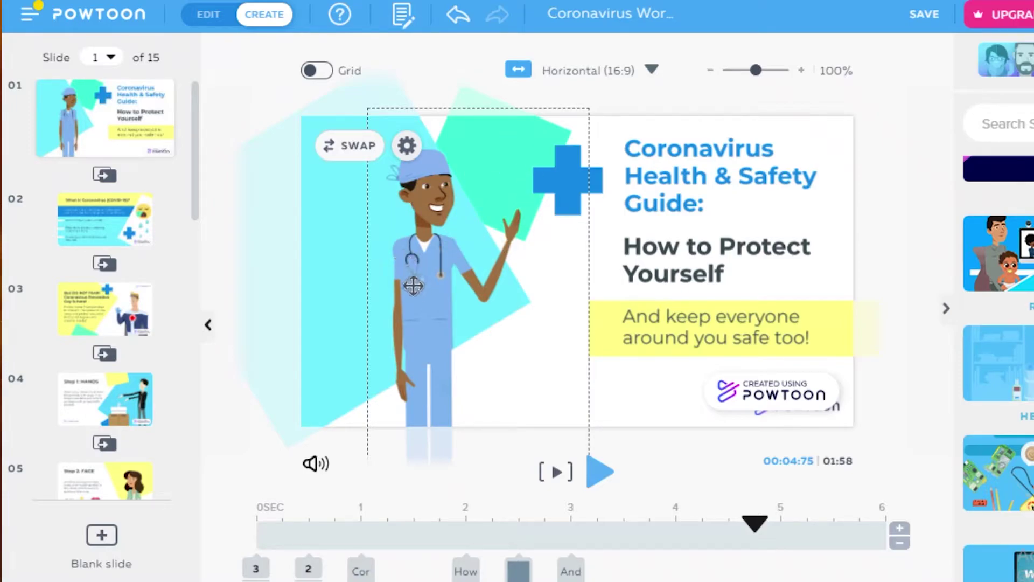
Look through the available poses for the waving medic in blue scrubs on slide 1, leaving the Hello pose selected
{"action": "left_click", "coordinate": [430, 269]}
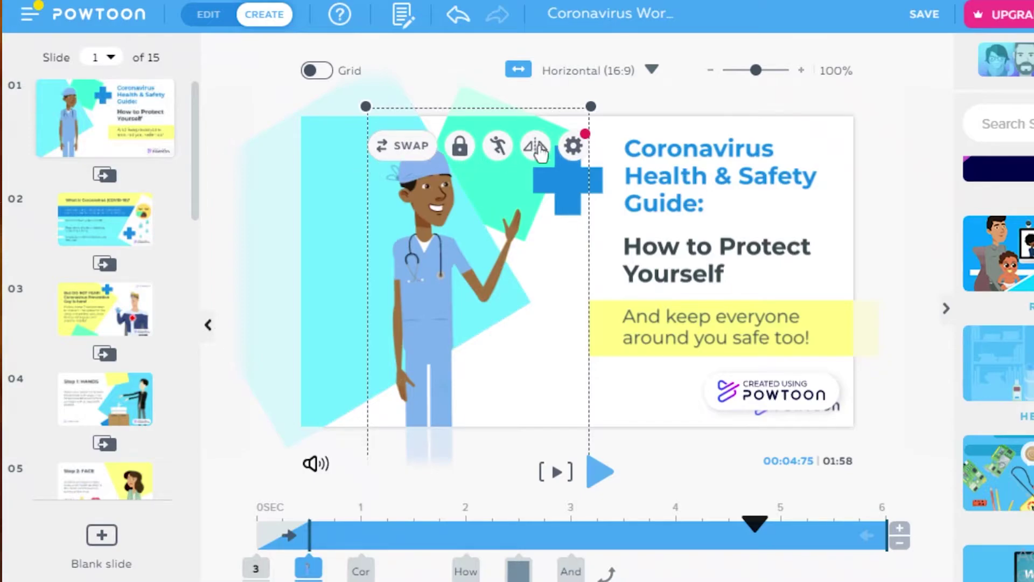
{"action": "left_click", "coordinate": [499, 147]}
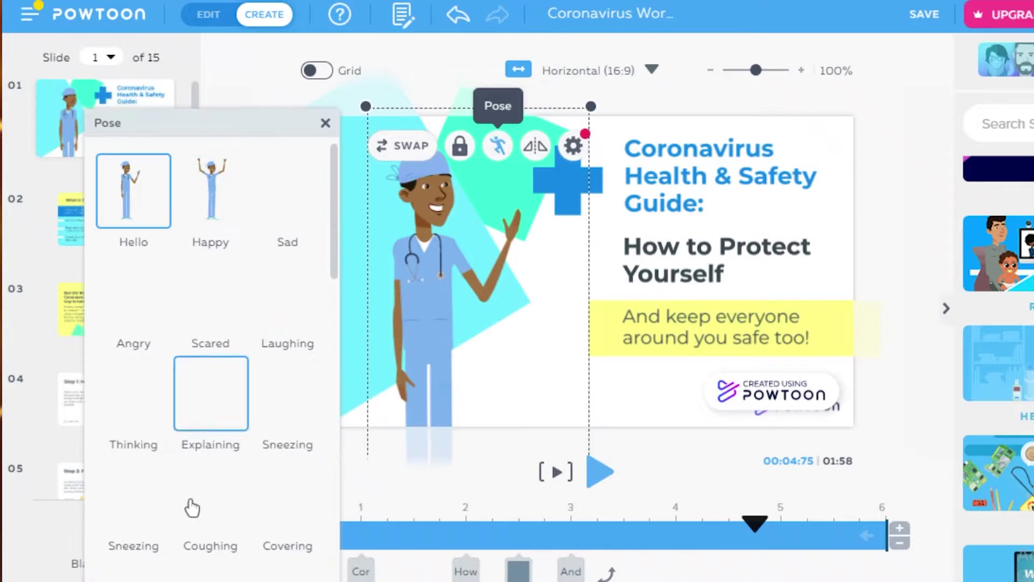
{"action": "scroll", "coordinate": [336, 226], "scroll_direction": "down", "scroll_amount": 2}
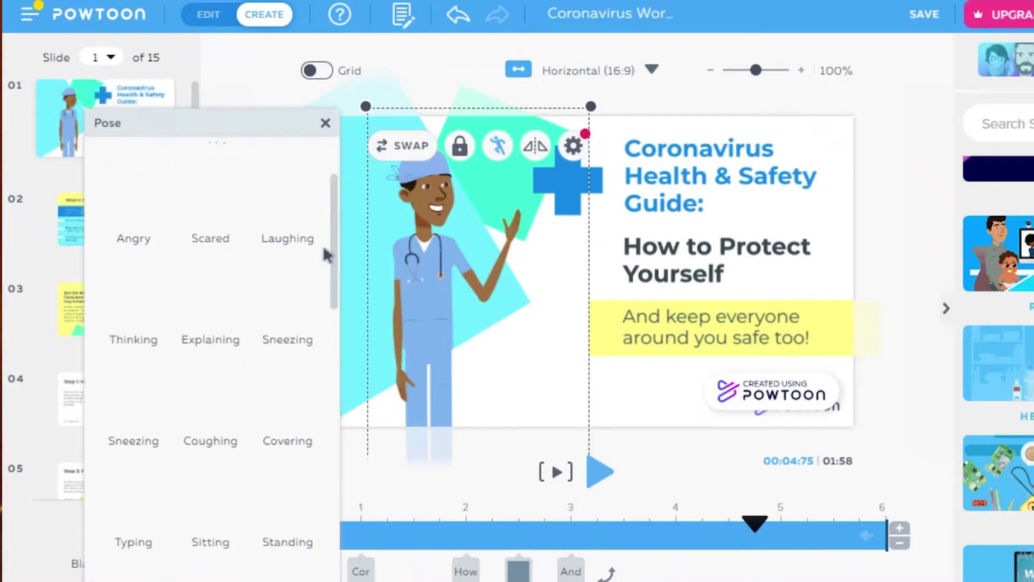
{"action": "scroll", "coordinate": [323, 245], "scroll_direction": "up", "scroll_amount": 2}
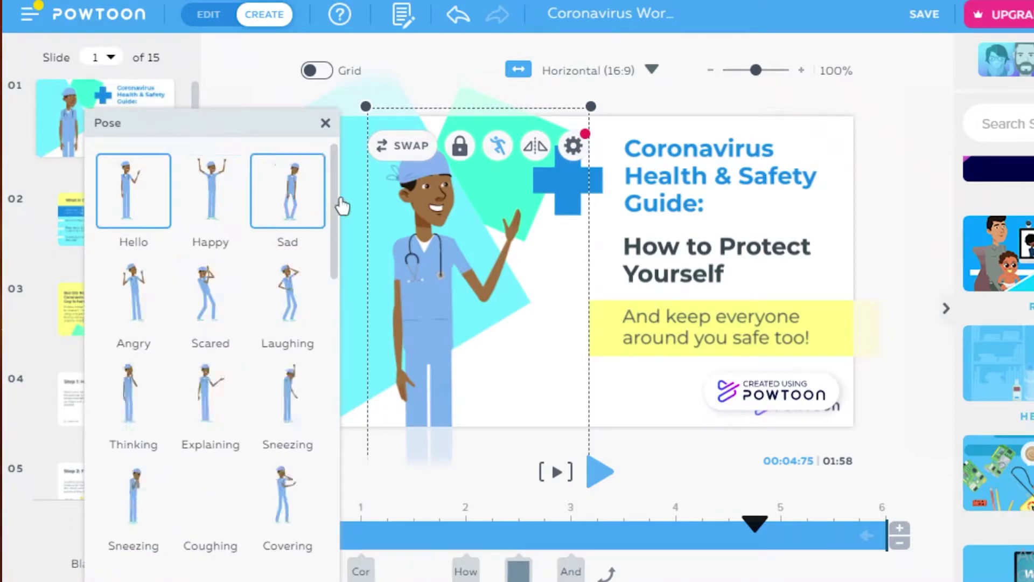
{"action": "left_click_drag", "start_coordinate": [336, 204], "coordinate": [345, 230]}
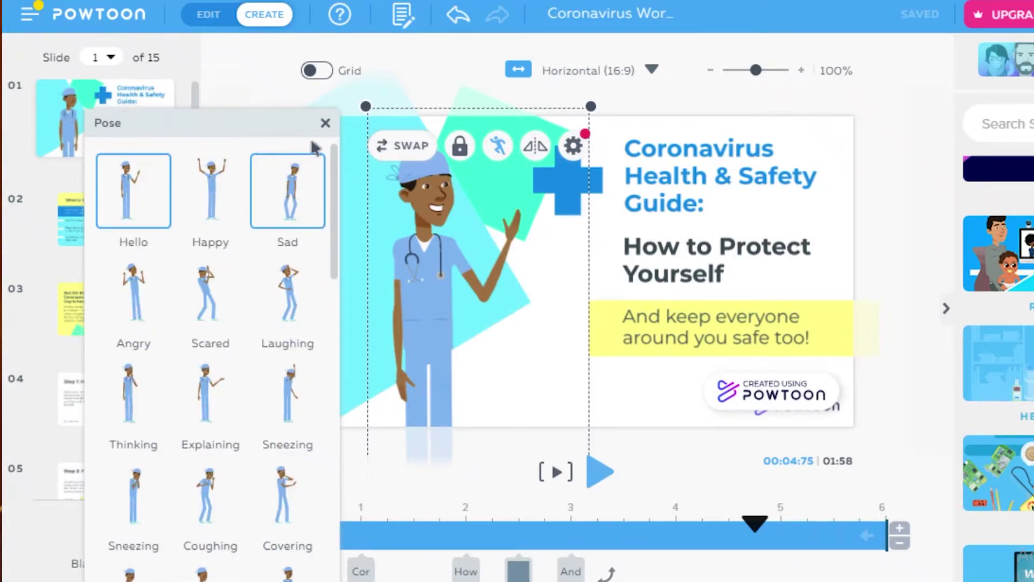
{"action": "left_click", "coordinate": [325, 123]}
Expand the Health & Safety character collection and look through its characters
{"action": "left_click", "coordinate": [401, 146]}
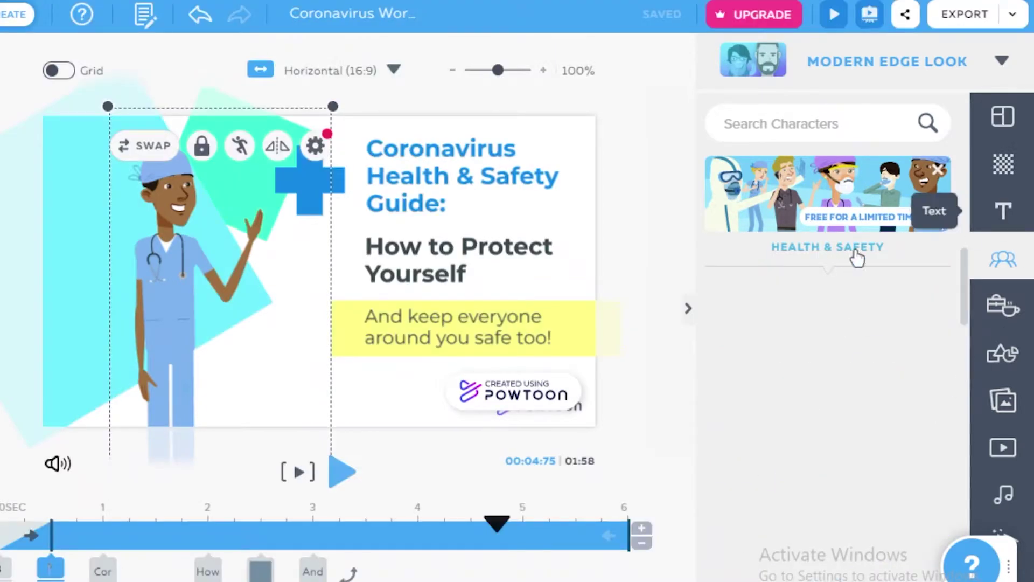
{"action": "left_click", "coordinate": [856, 237]}
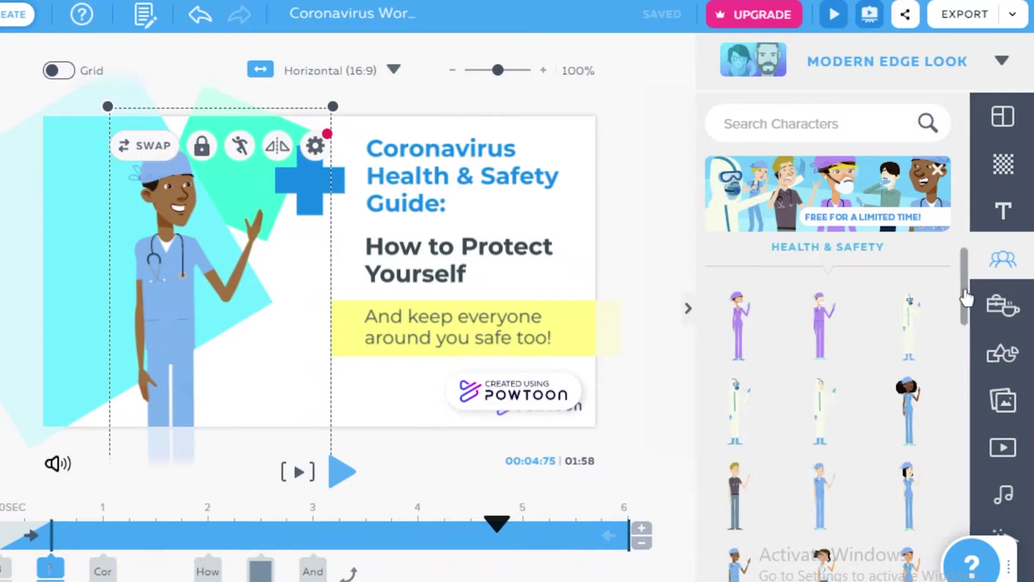
{"action": "scroll", "coordinate": [967, 297], "scroll_direction": "down", "scroll_amount": 10}
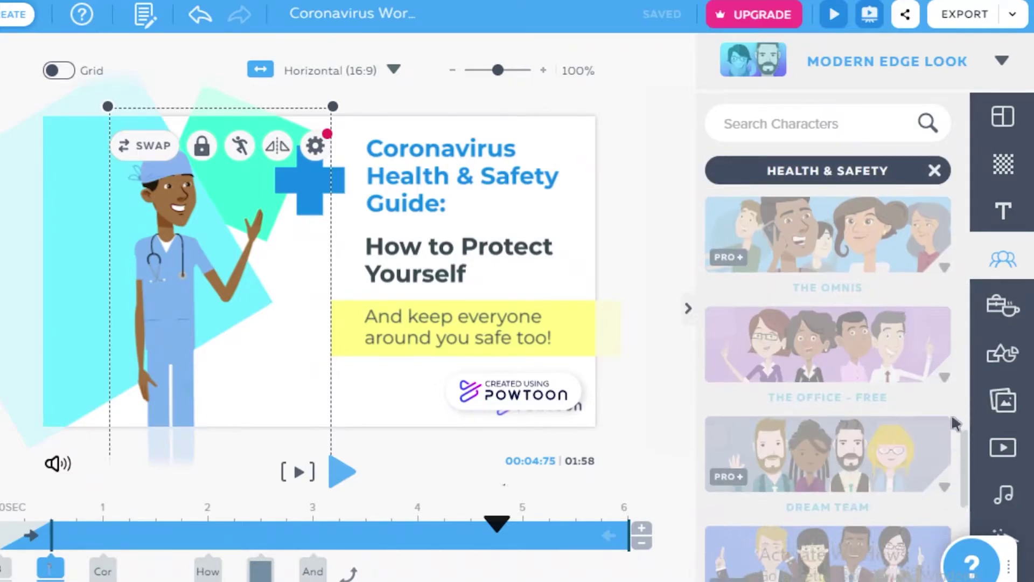
{"action": "scroll", "coordinate": [945, 382], "scroll_direction": "up", "scroll_amount": 5}
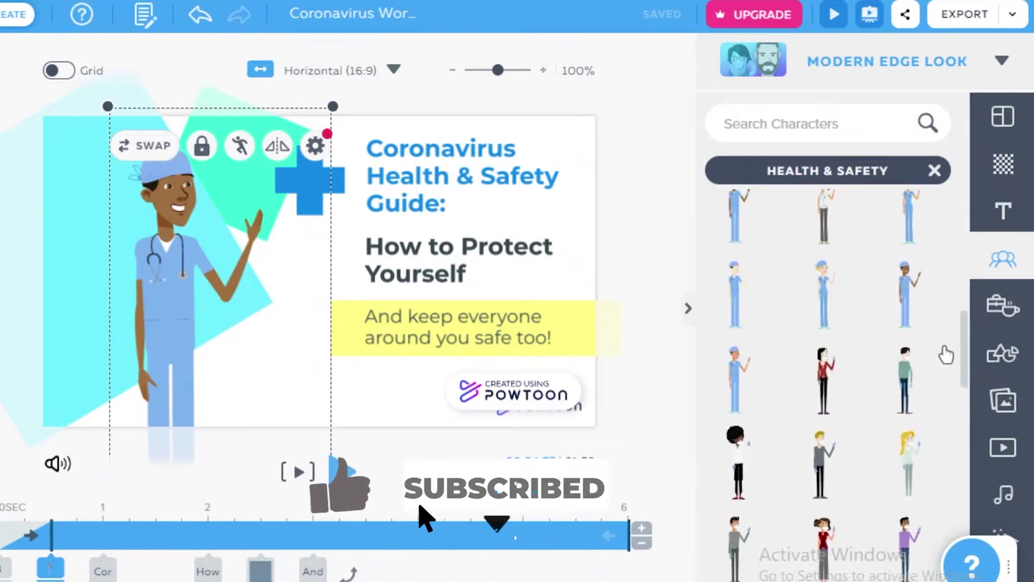
{"action": "scroll", "coordinate": [947, 354], "scroll_direction": "up", "scroll_amount": 3}
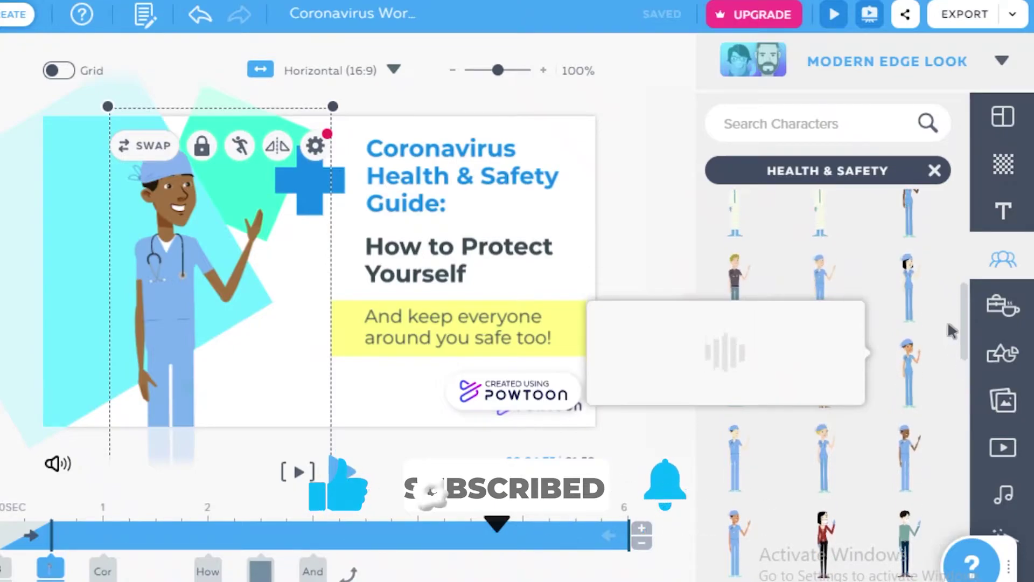
{"action": "scroll", "coordinate": [937, 345], "scroll_direction": "up", "scroll_amount": 3}
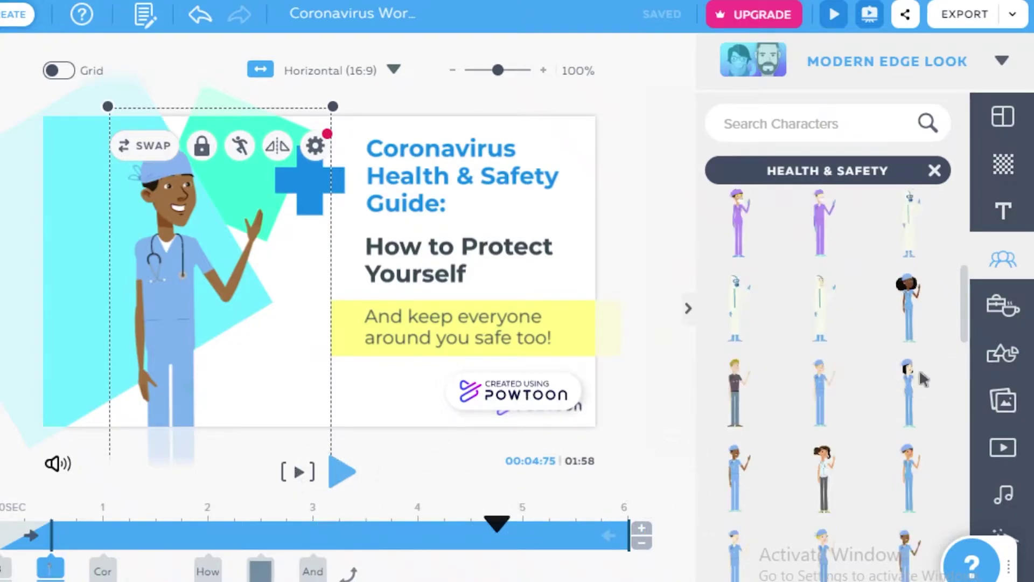
Add the black-haired female nurse in blue scrubs to slide 1, enlarge her and place her beside the medic, on the cyan shape
{"action": "left_click", "coordinate": [915, 396]}
{"action": "left_click_drag", "start_coordinate": [284, 266], "coordinate": [107, 189]}
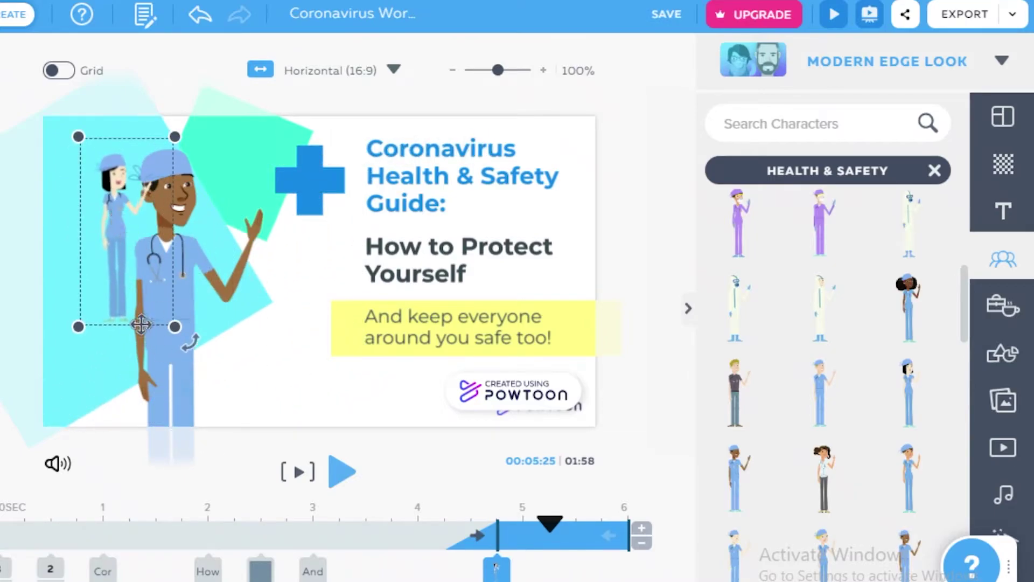
{"action": "left_click_drag", "start_coordinate": [178, 326], "coordinate": [295, 469]}
{"action": "left_click_drag", "start_coordinate": [145, 277], "coordinate": [108, 274]}
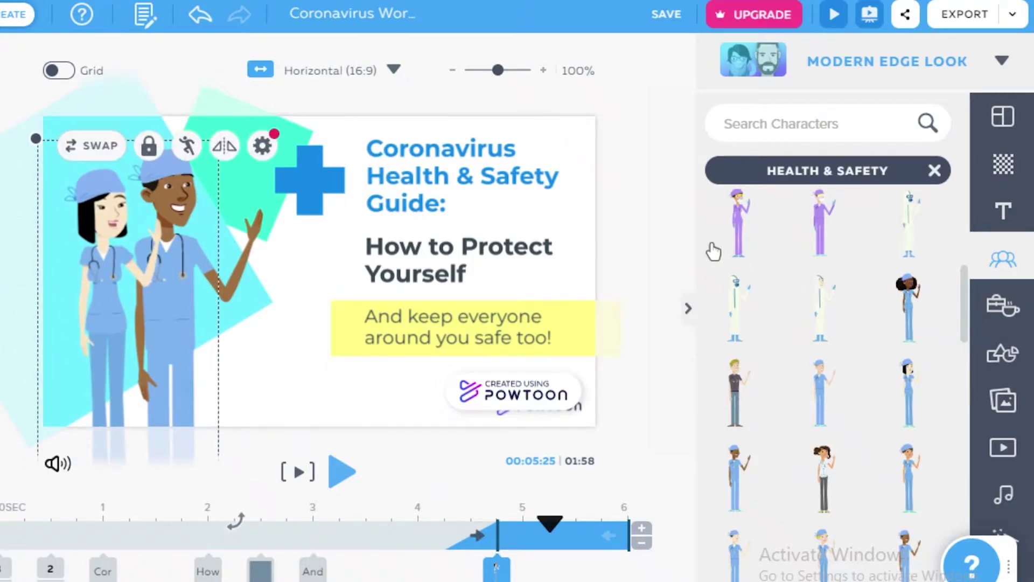
{"action": "left_click", "coordinate": [620, 232]}
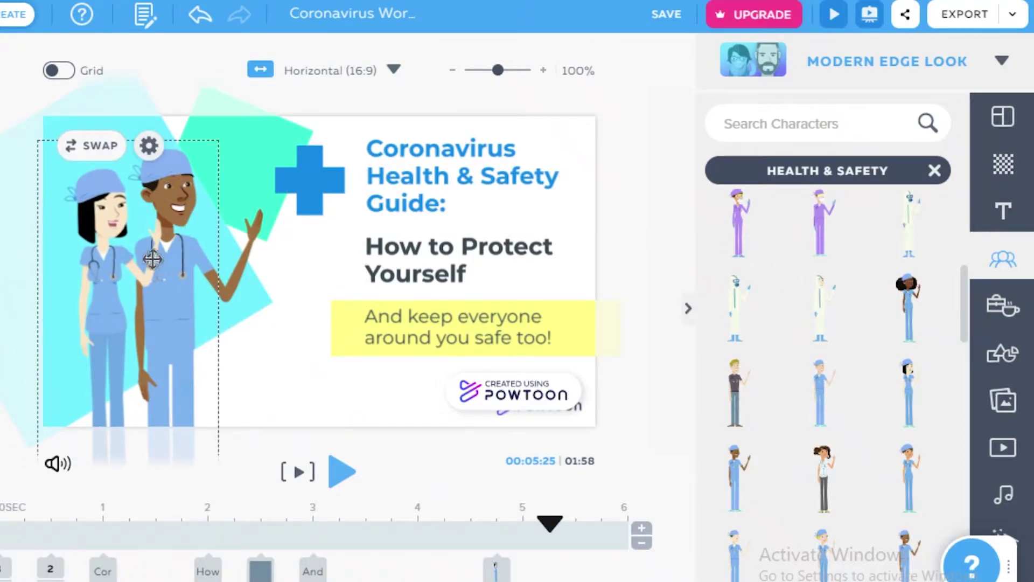
Delete the black-haired nurse from slide 1
{"action": "left_click", "coordinate": [175, 188]}
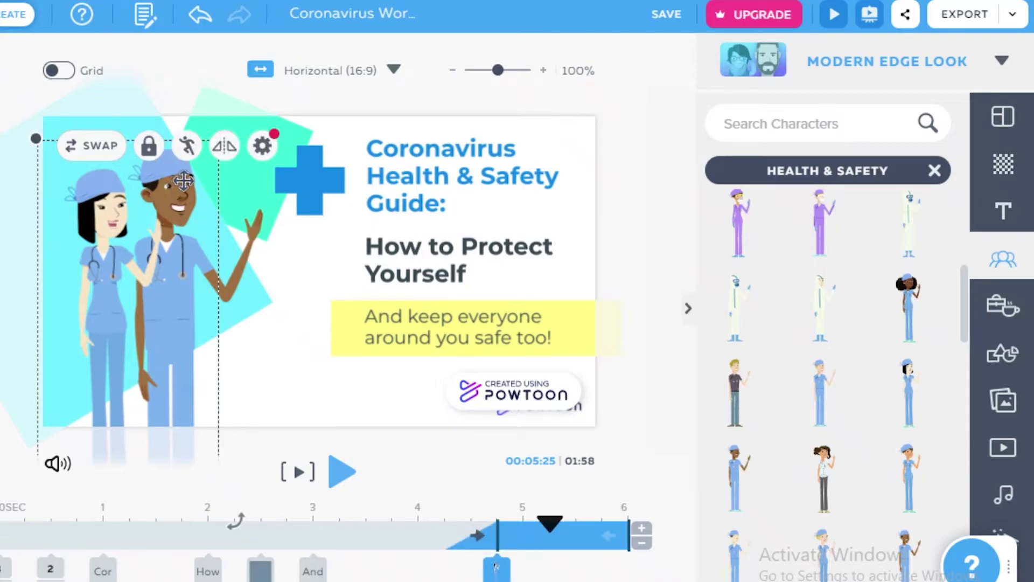
{"action": "right_click", "coordinate": [184, 176]}
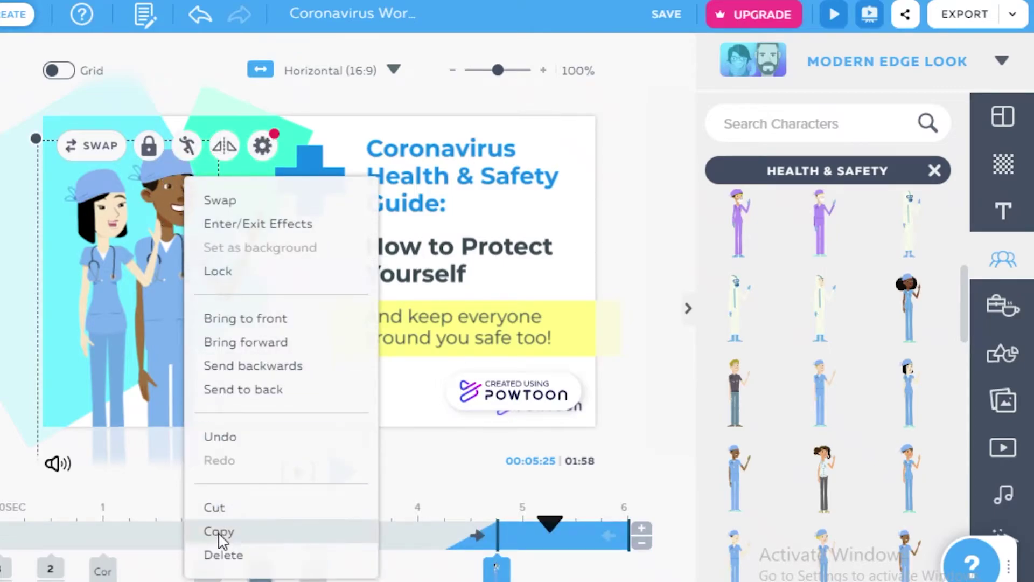
{"action": "left_click", "coordinate": [224, 556]}
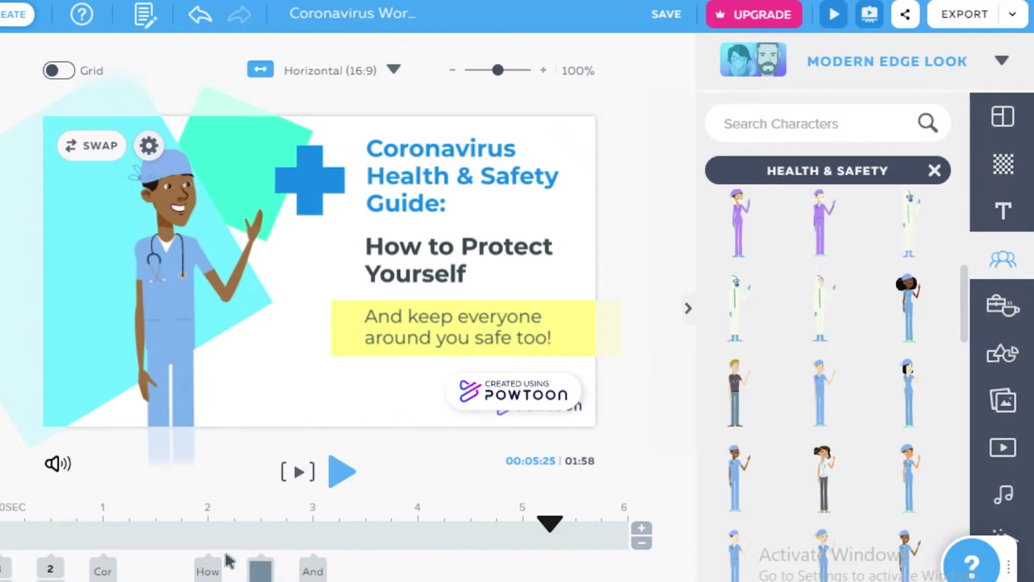
Add the dark-haired woman in a white top and grey trousers to slide 1, enlarged and standing to the left of the medic
{"action": "left_click", "coordinate": [823, 478]}
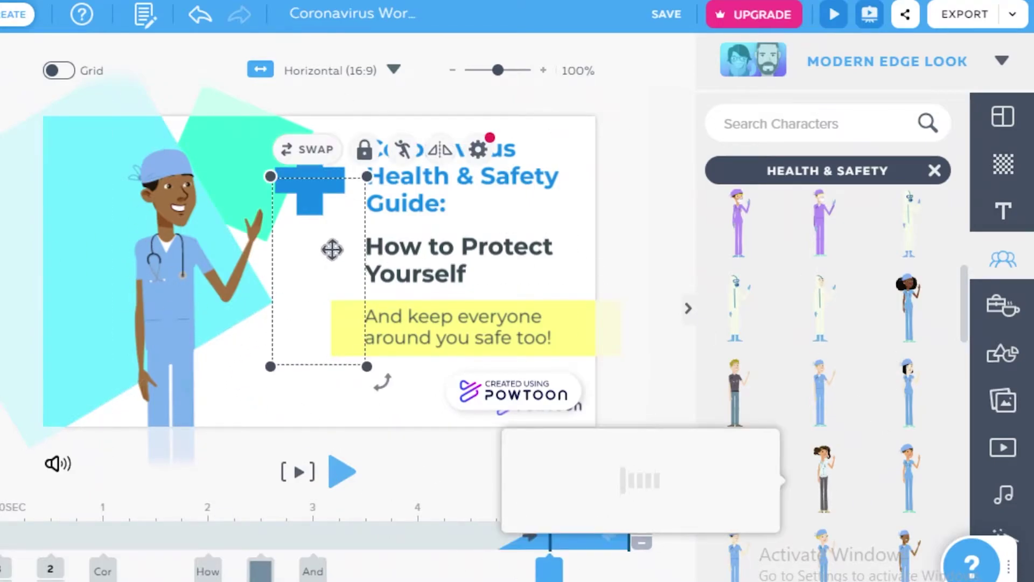
{"action": "left_click_drag", "start_coordinate": [326, 235], "coordinate": [134, 245]}
{"action": "left_click_drag", "start_coordinate": [183, 370], "coordinate": [60, 410]}
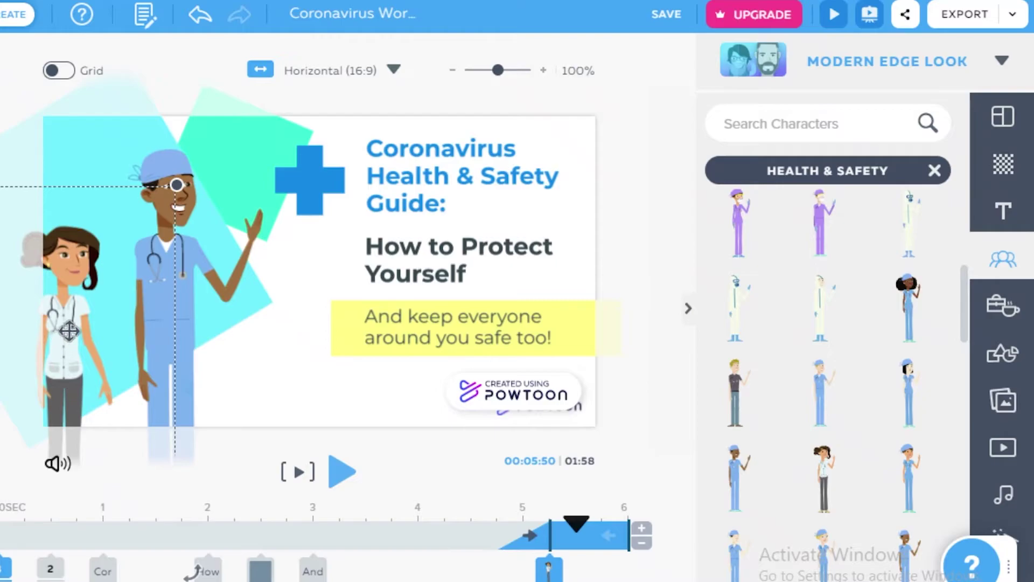
{"action": "left_click_drag", "start_coordinate": [69, 330], "coordinate": [240, 277]}
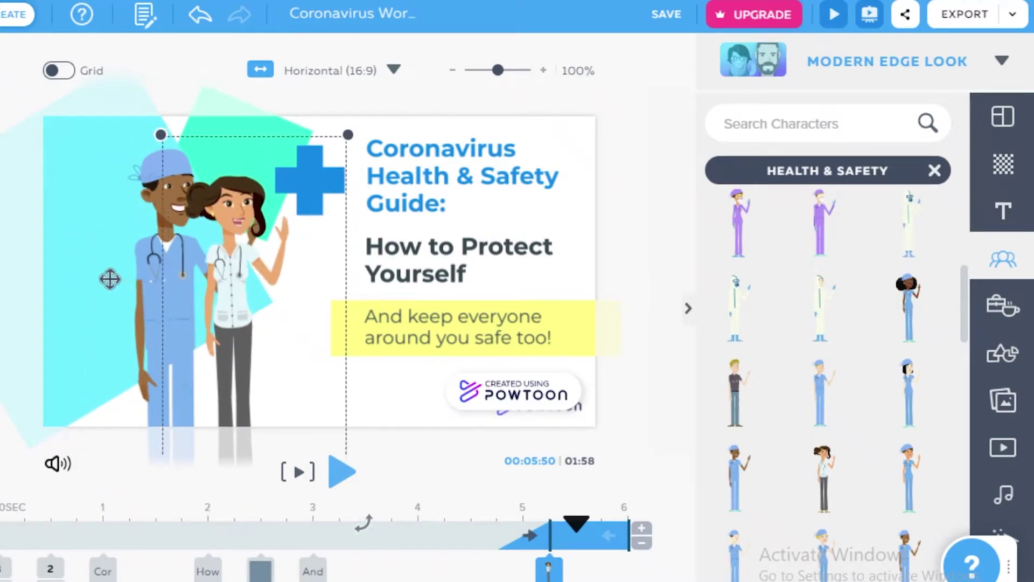
{"action": "left_click_drag", "start_coordinate": [110, 278], "coordinate": [188, 287]}
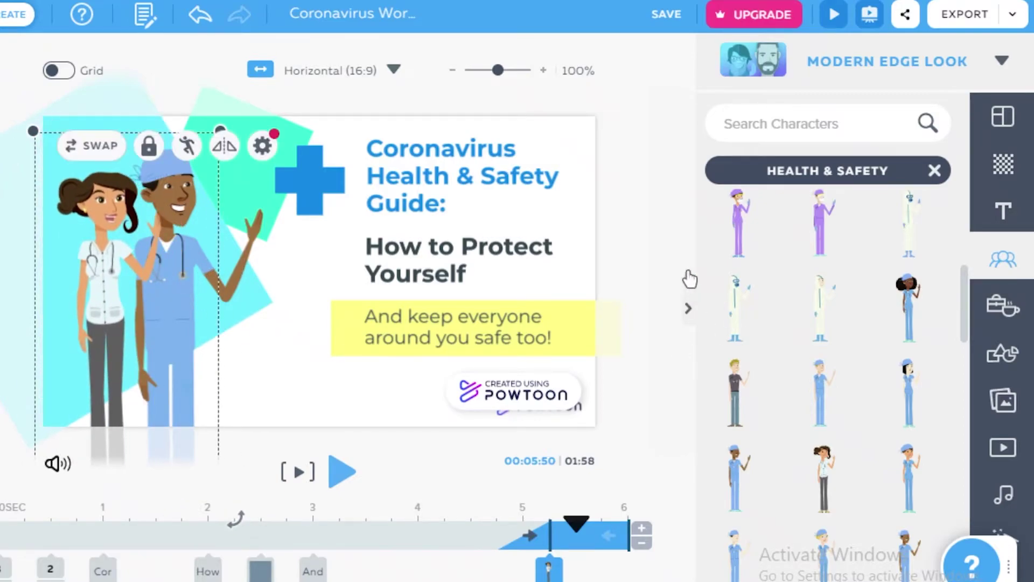
{"action": "left_click", "coordinate": [635, 264]}
Collapse the Health & Safety collection and examine the other character collections for free and PRO sets
{"action": "left_click", "coordinate": [934, 170]}
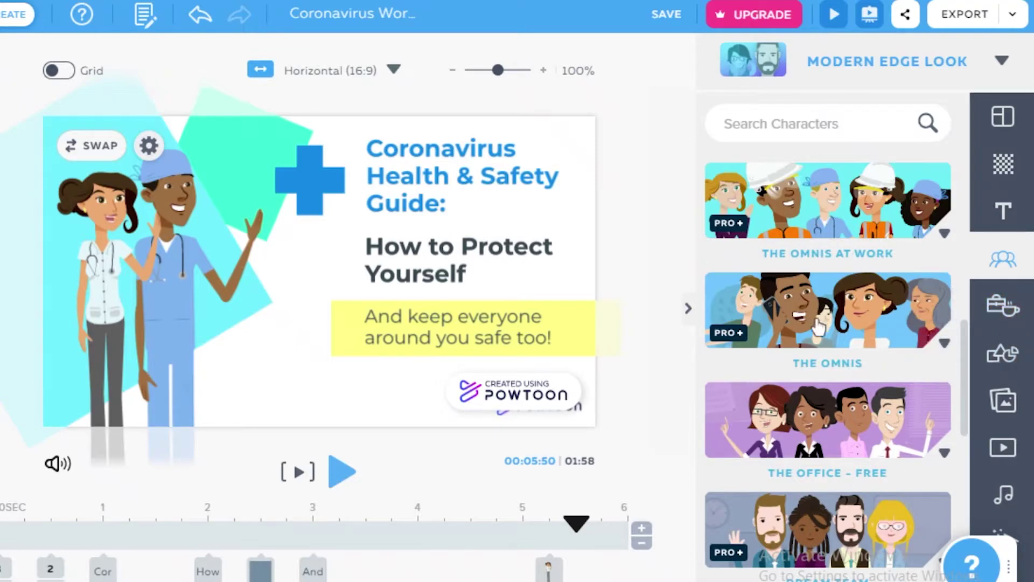
{"action": "scroll", "coordinate": [819, 326], "scroll_direction": "up", "scroll_amount": 10}
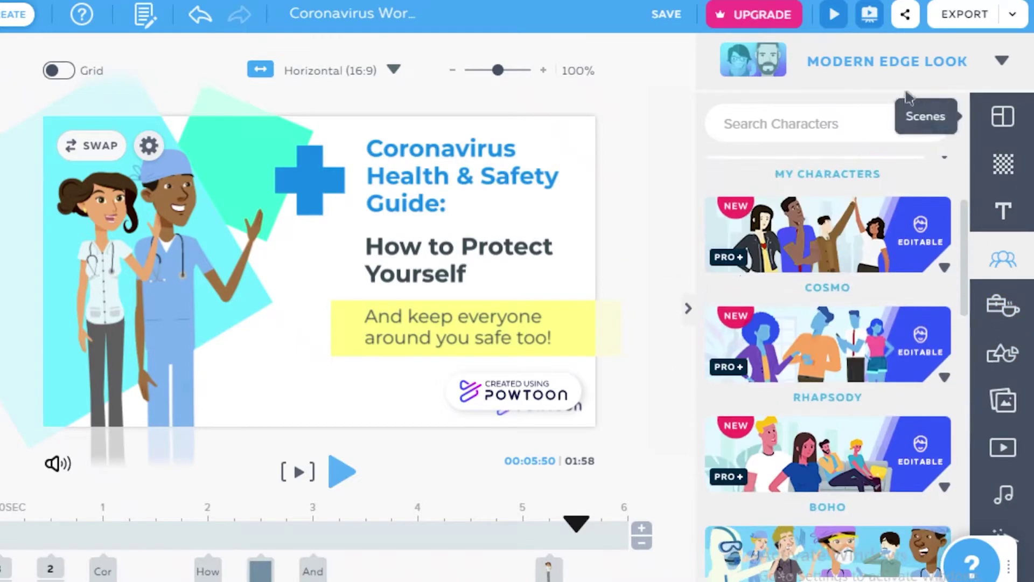
{"action": "scroll", "coordinate": [834, 277], "scroll_direction": "up", "scroll_amount": 3}
{"action": "scroll", "coordinate": [739, 355], "scroll_direction": "down", "scroll_amount": 2}
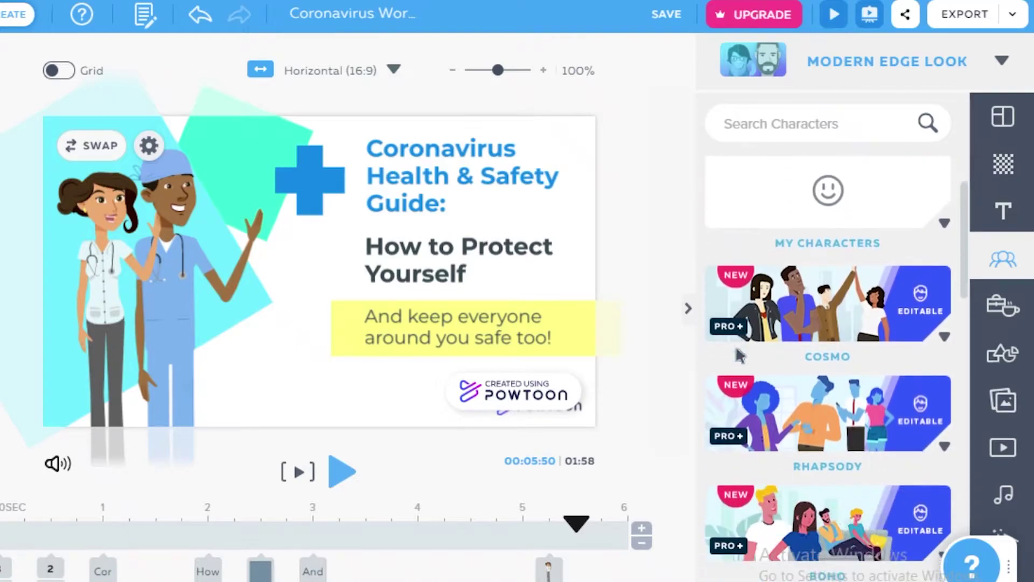
{"action": "scroll", "coordinate": [860, 294], "scroll_direction": "down", "scroll_amount": 4}
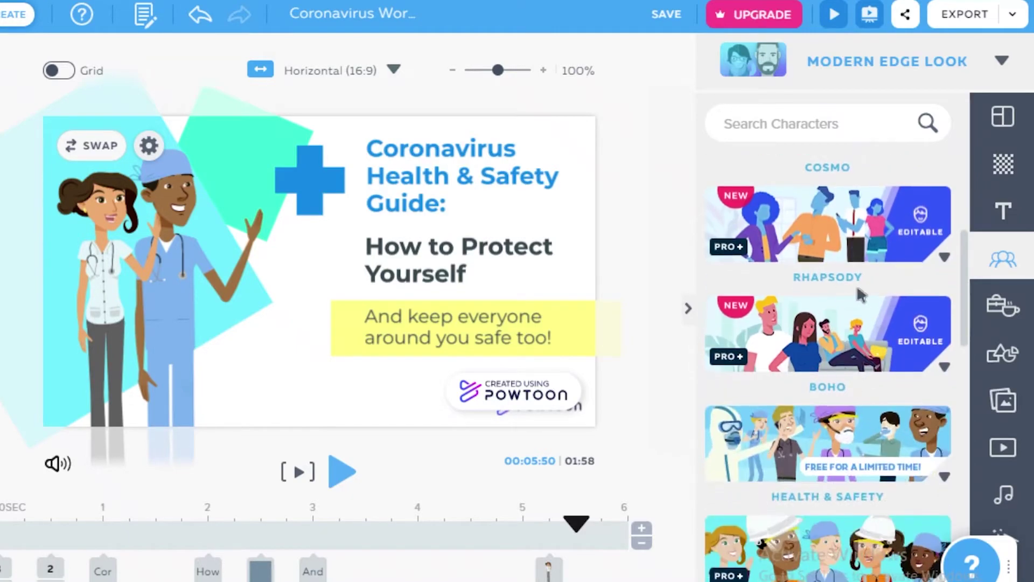
{"action": "scroll", "coordinate": [806, 481], "scroll_direction": "down", "scroll_amount": 10}
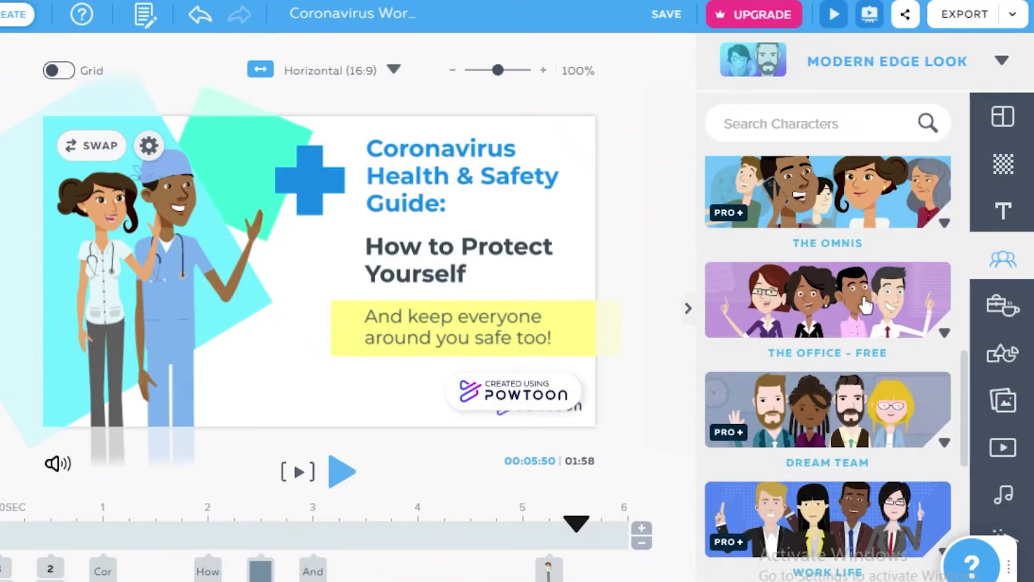
{"action": "scroll", "coordinate": [865, 305], "scroll_direction": "down", "scroll_amount": 4}
{"action": "scroll", "coordinate": [794, 402], "scroll_direction": "down", "scroll_amount": 8}
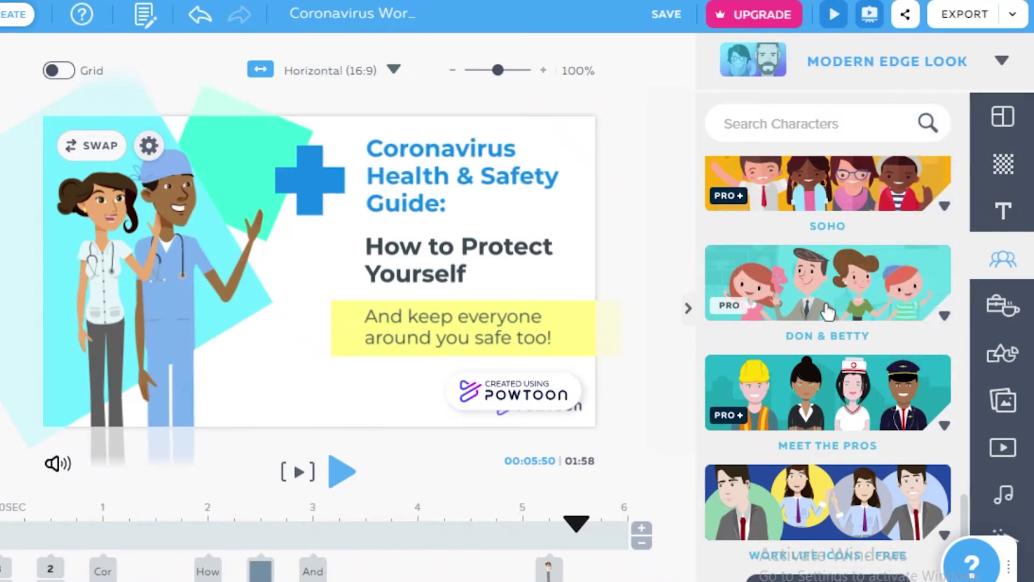
Look through the prop collections and show the shapes library
{"action": "left_click", "coordinate": [1002, 304]}
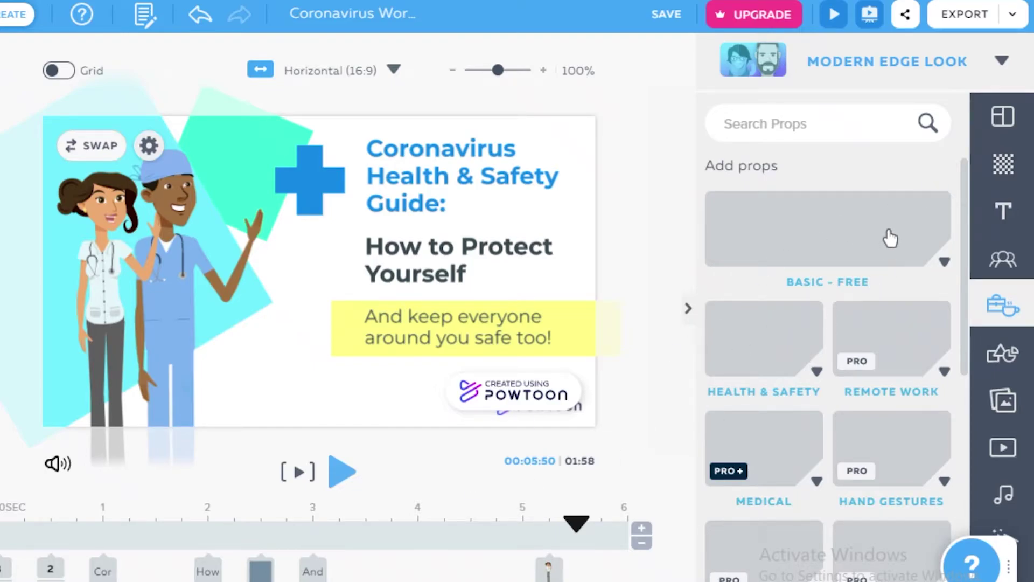
{"action": "scroll", "coordinate": [817, 315], "scroll_direction": "down", "scroll_amount": 8}
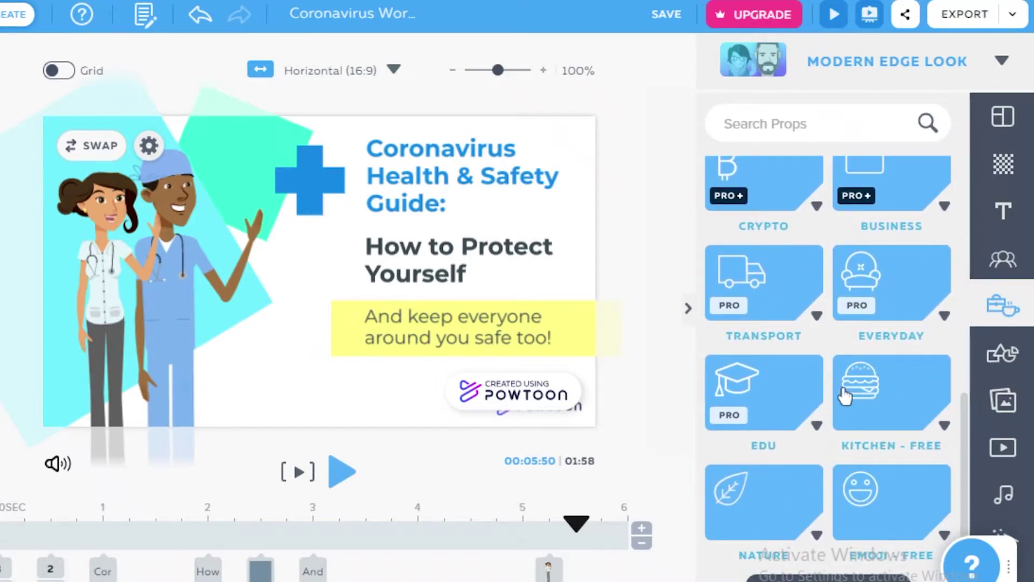
{"action": "scroll", "coordinate": [844, 396], "scroll_direction": "up", "scroll_amount": 2}
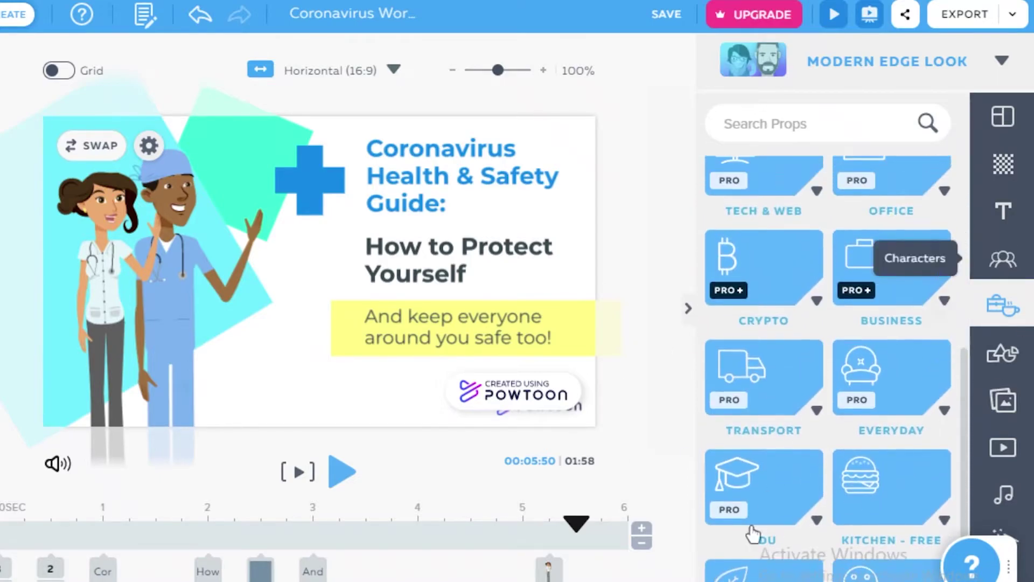
{"action": "left_click", "coordinate": [1004, 370]}
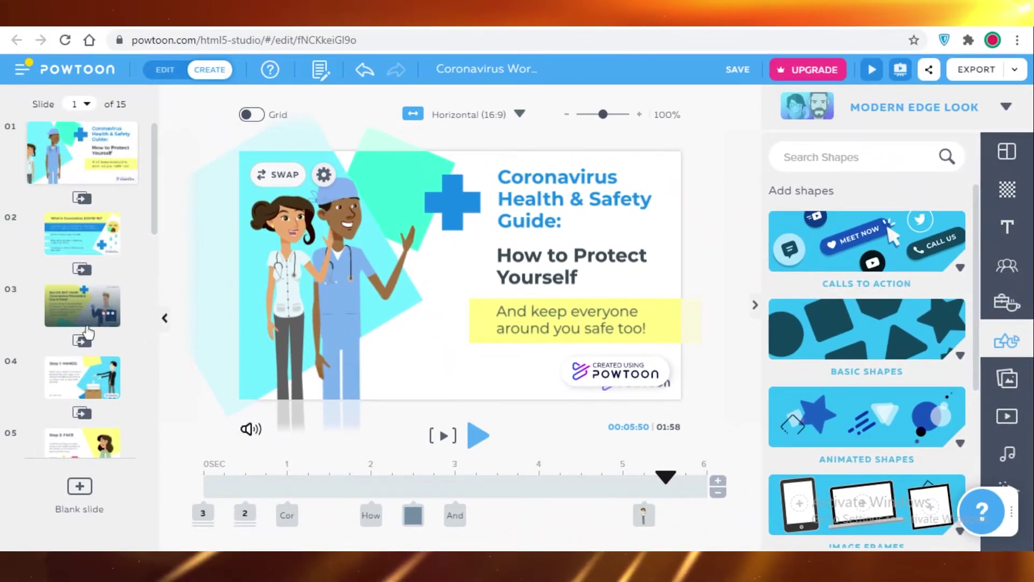
Go to slide 4, Step 1: HANDS, and look through the text styles and designed text collections
{"action": "left_click", "coordinate": [87, 323]}
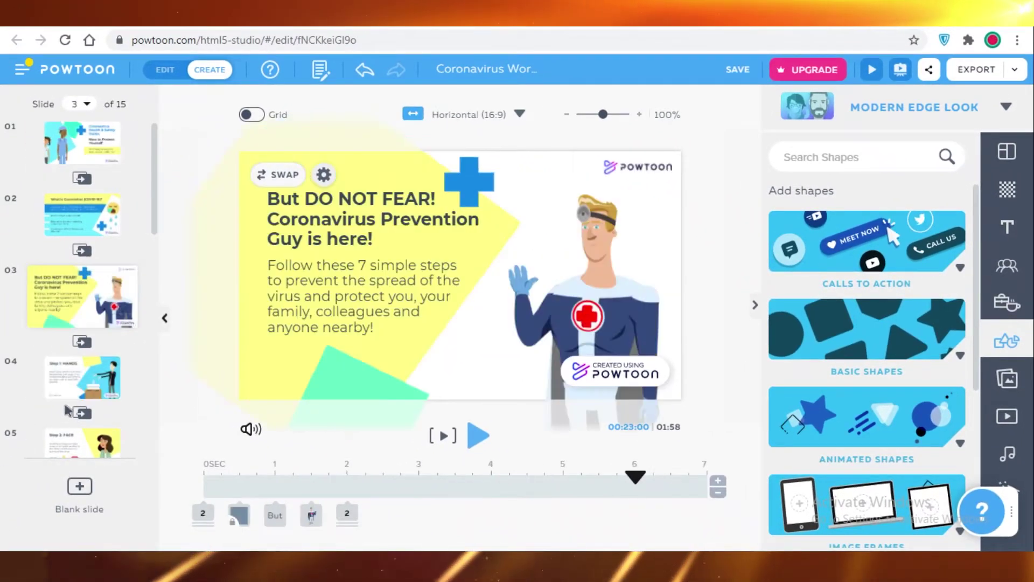
{"action": "key", "text": "Down"}
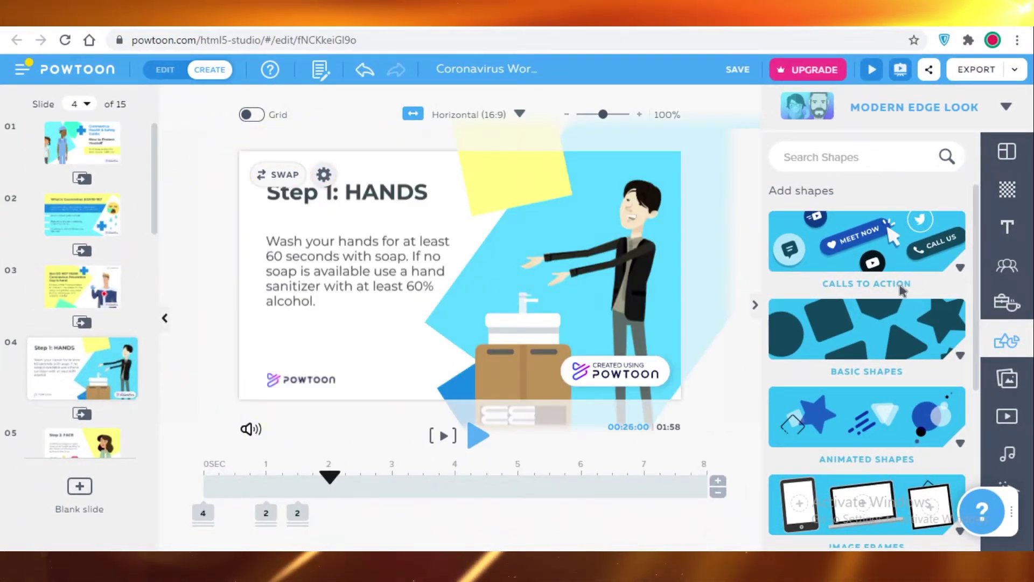
{"action": "left_click", "coordinate": [1004, 227]}
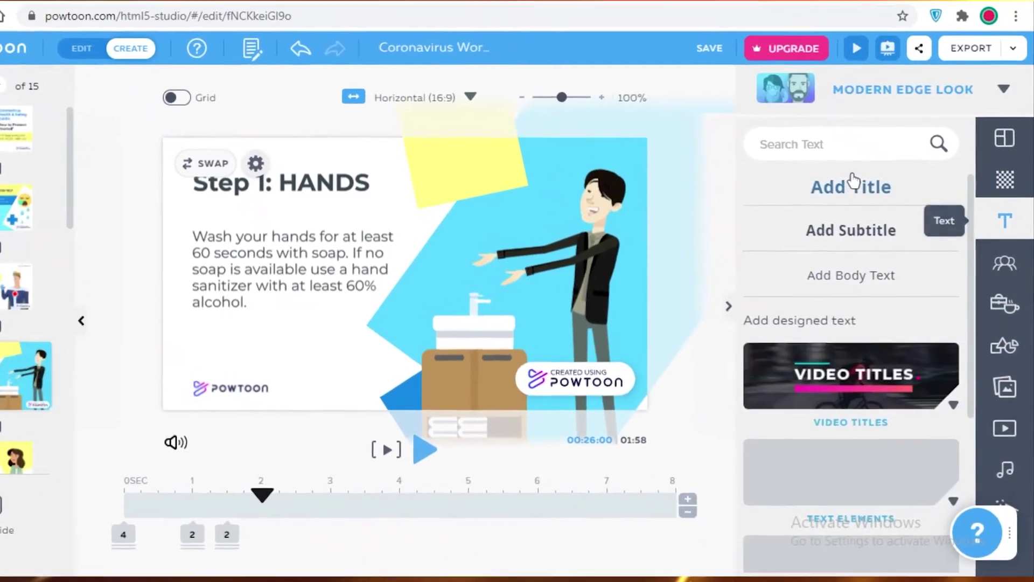
{"action": "scroll", "coordinate": [871, 403], "scroll_direction": "down", "scroll_amount": 2}
{"action": "scroll", "coordinate": [836, 429], "scroll_direction": "down", "scroll_amount": 6}
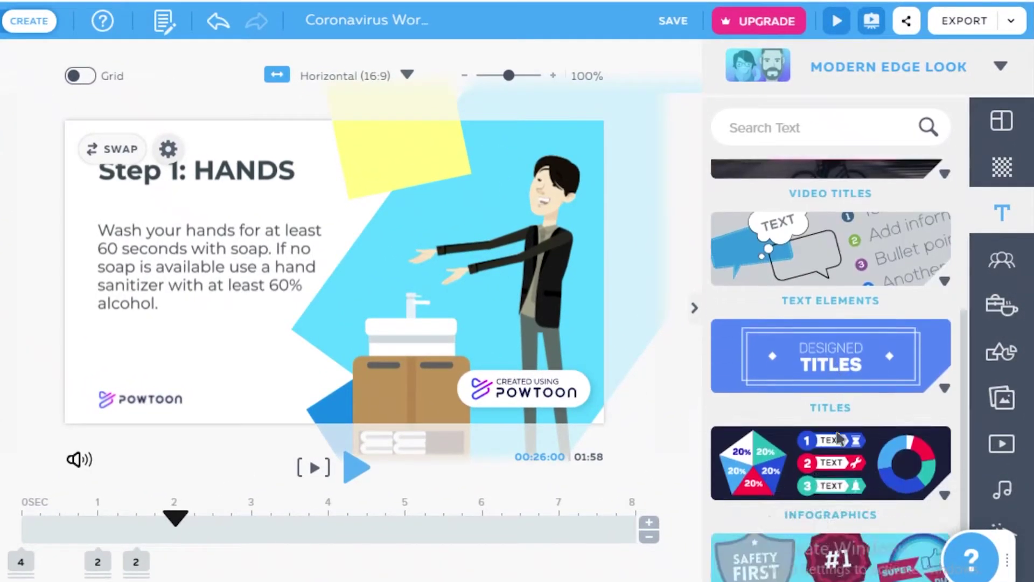
Add the five-part 20% pentagon from the Infographics text collection to slide 4, overlapping the body text and the sink
{"action": "scroll", "coordinate": [848, 418], "scroll_direction": "down", "scroll_amount": 2}
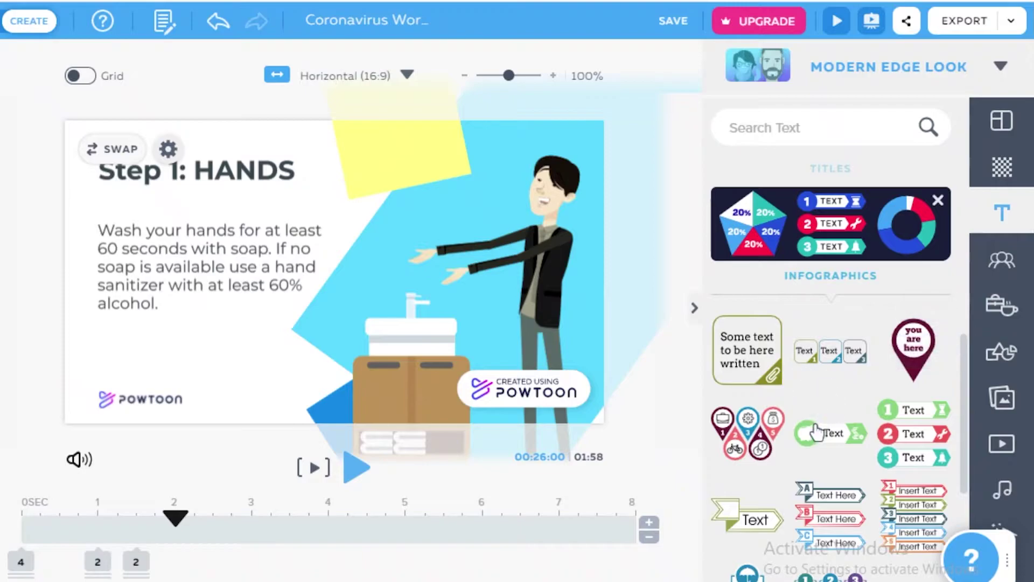
{"action": "scroll", "coordinate": [834, 371], "scroll_direction": "down", "scroll_amount": 5}
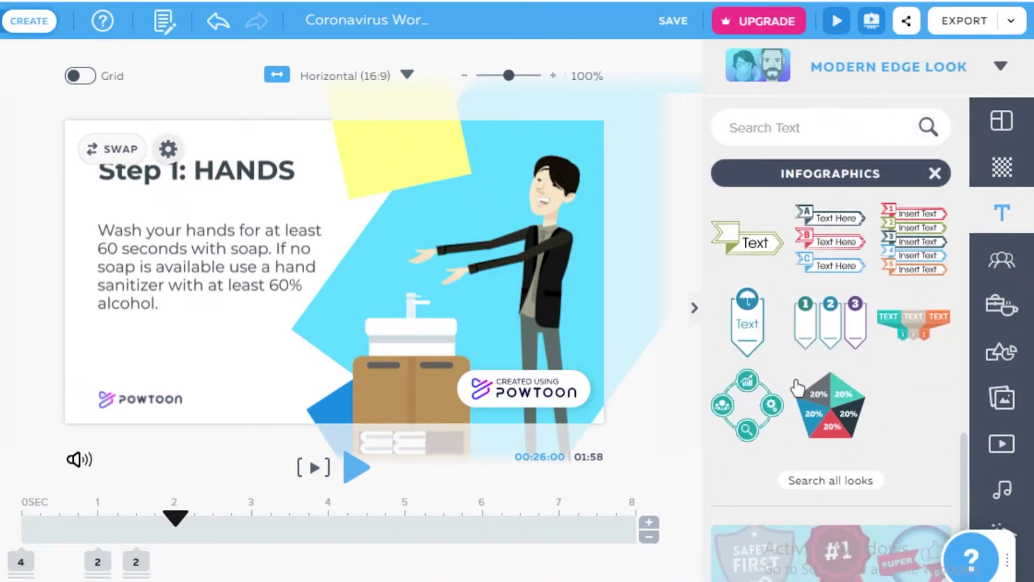
{"action": "left_click", "coordinate": [832, 397]}
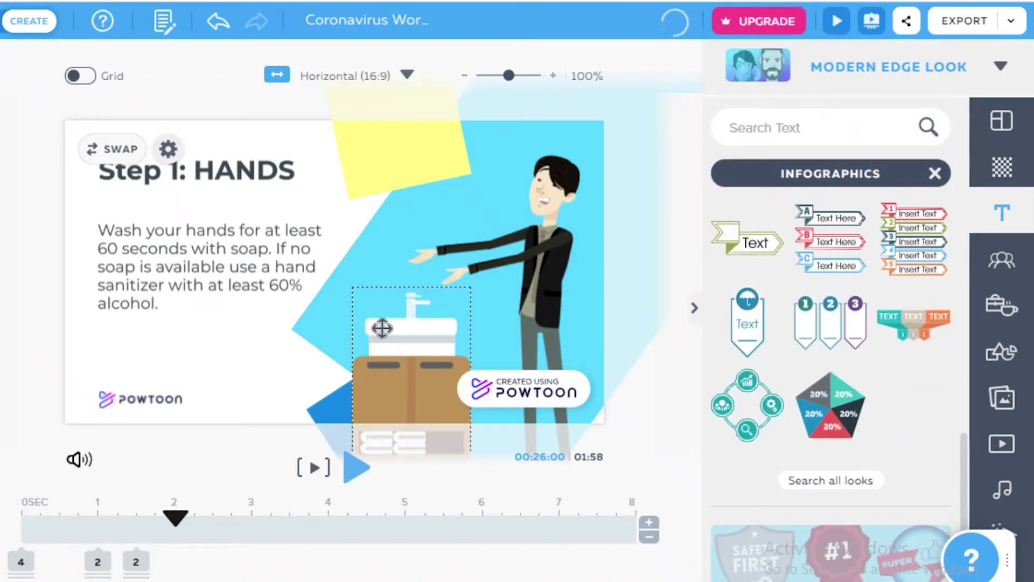
{"action": "left_click_drag", "start_coordinate": [836, 401], "coordinate": [342, 326]}
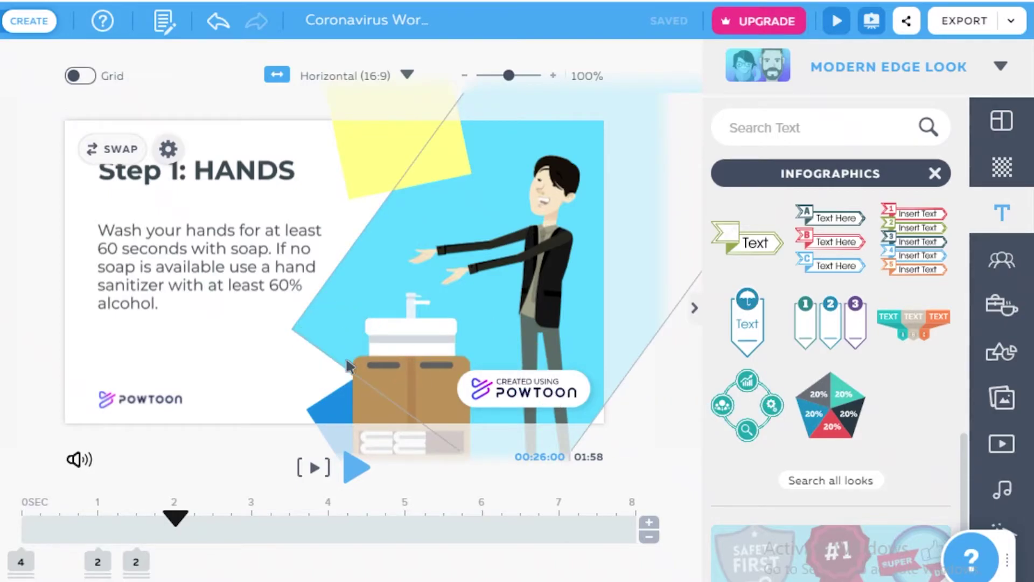
{"action": "right_click", "coordinate": [306, 340]}
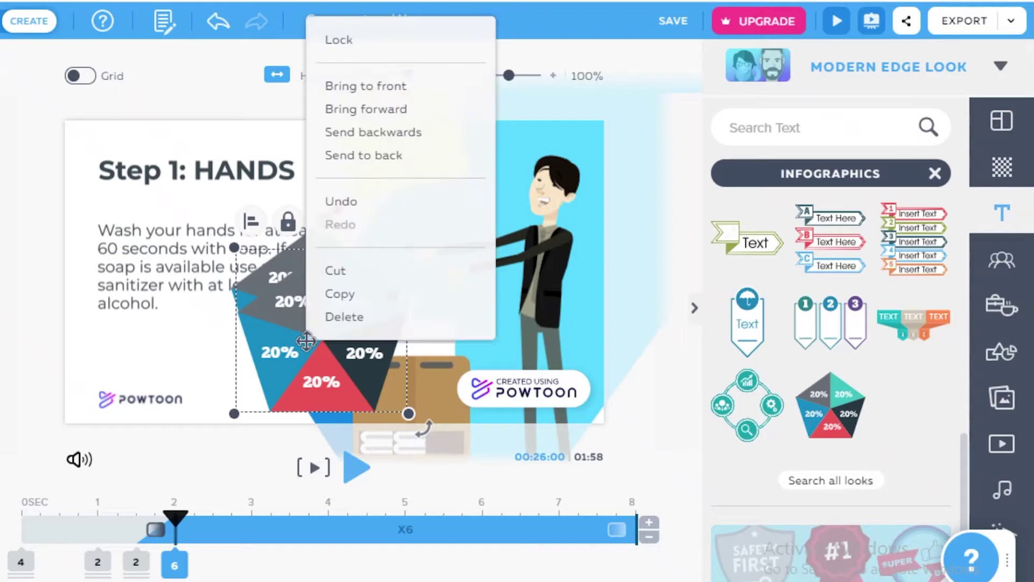
{"action": "left_click", "coordinate": [325, 321]}
{"action": "left_click", "coordinate": [295, 358]}
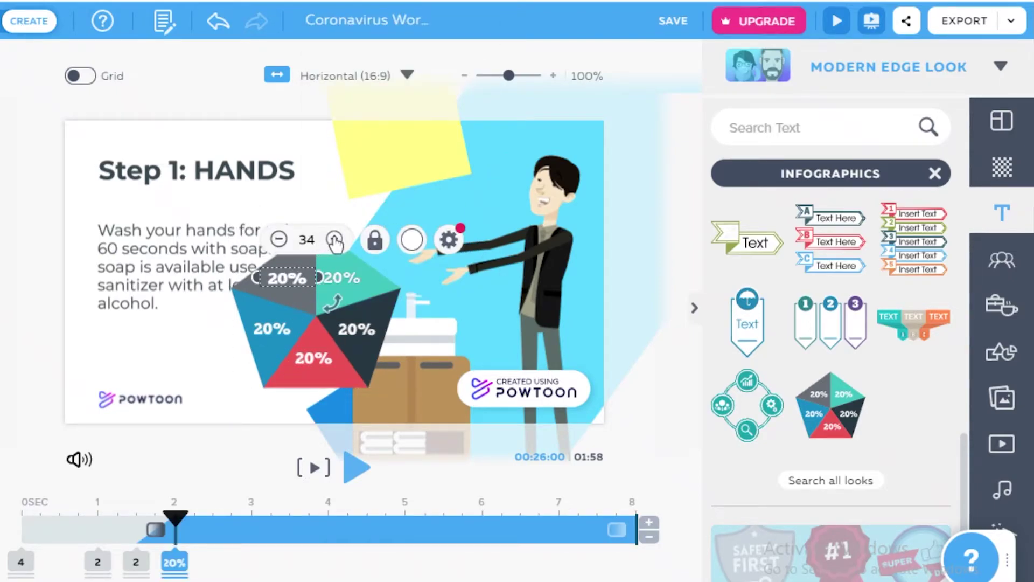
Recolor the infographic's pentagon on slide 4 to golden yellow #F9BF3A
{"action": "left_click", "coordinate": [278, 239]}
{"action": "left_click", "coordinate": [295, 259]}
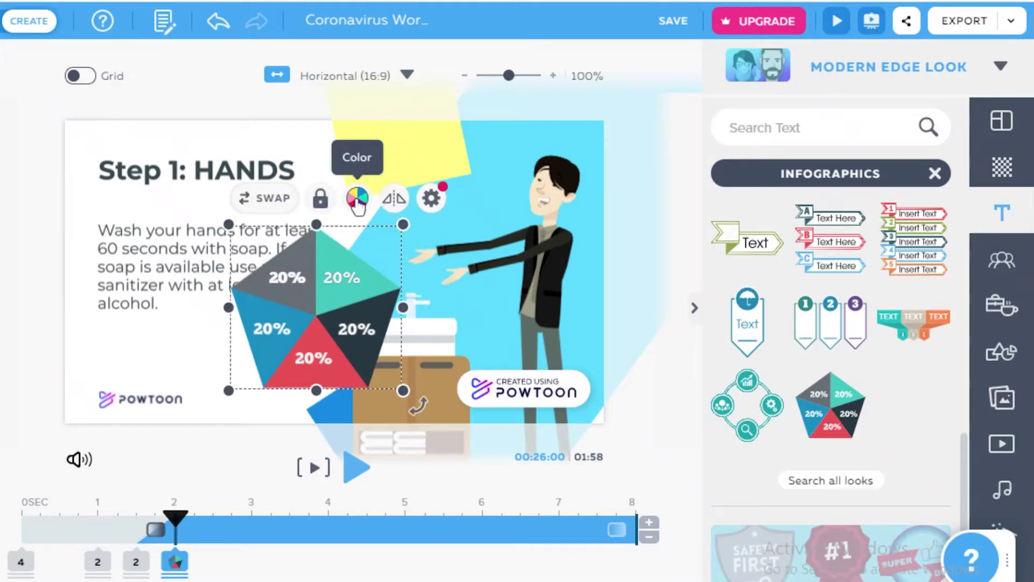
{"action": "left_click", "coordinate": [357, 197]}
{"action": "left_click", "coordinate": [156, 360]}
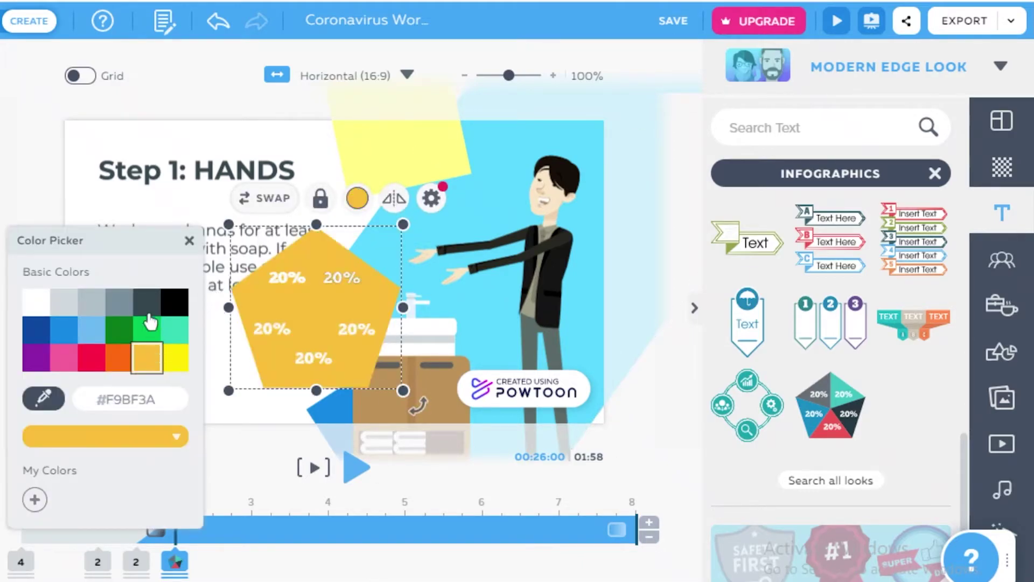
{"action": "left_click", "coordinate": [149, 326]}
{"action": "left_click", "coordinate": [147, 388]}
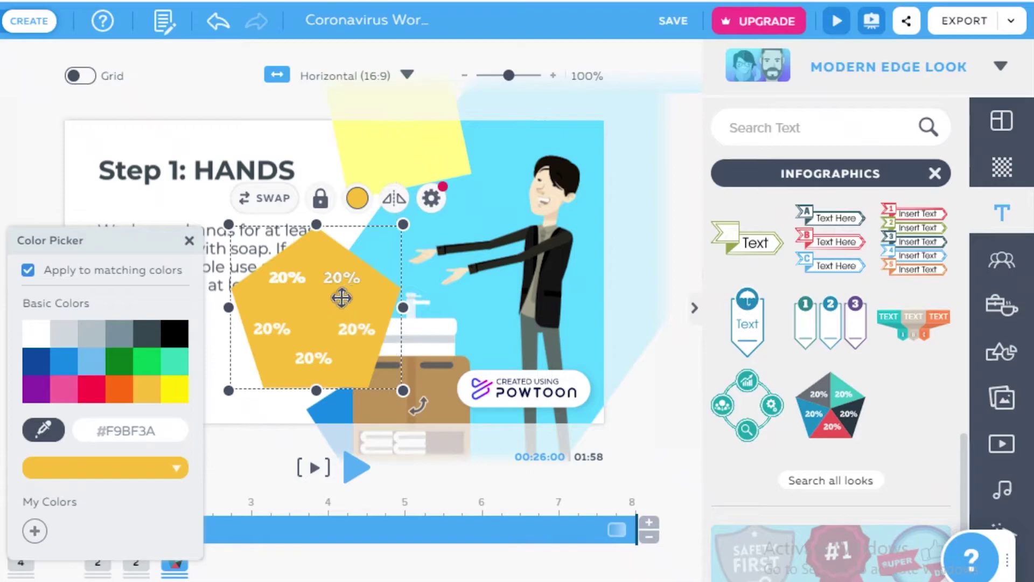
Delete the pentagon shape from slide 4
{"action": "right_click", "coordinate": [350, 416]}
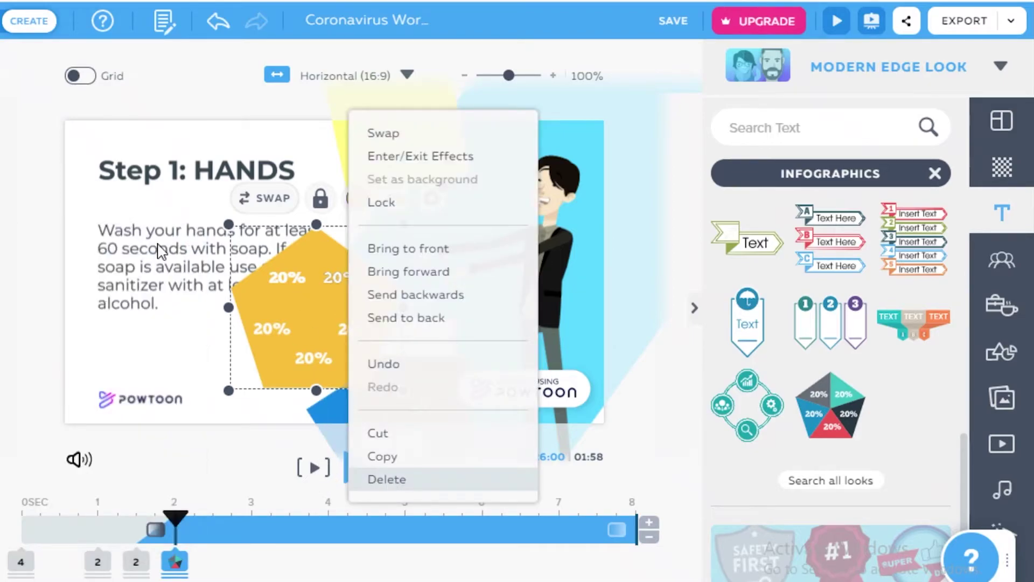
{"action": "key", "text": "Delete"}
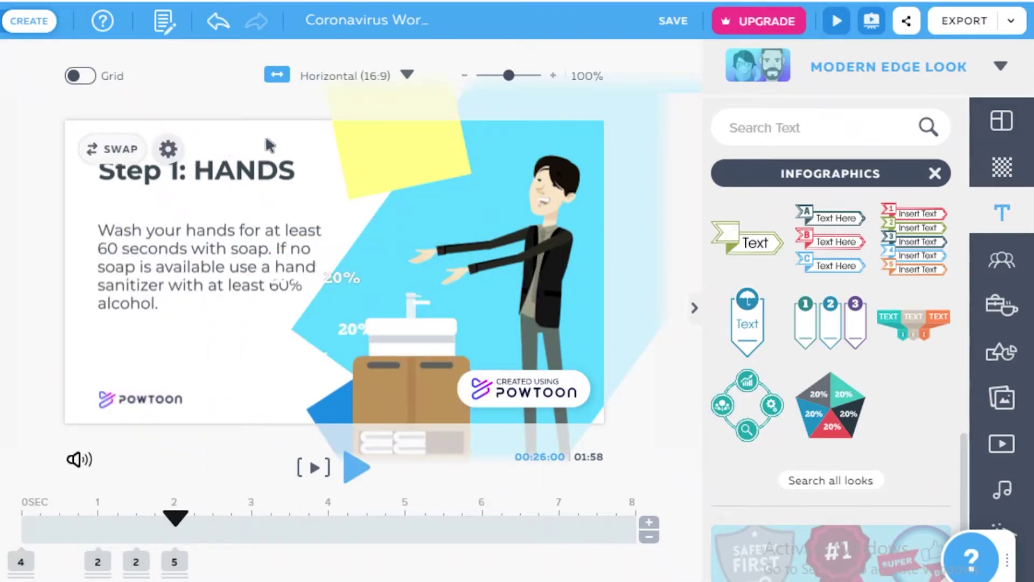
{"action": "right_click", "coordinate": [249, 136]}
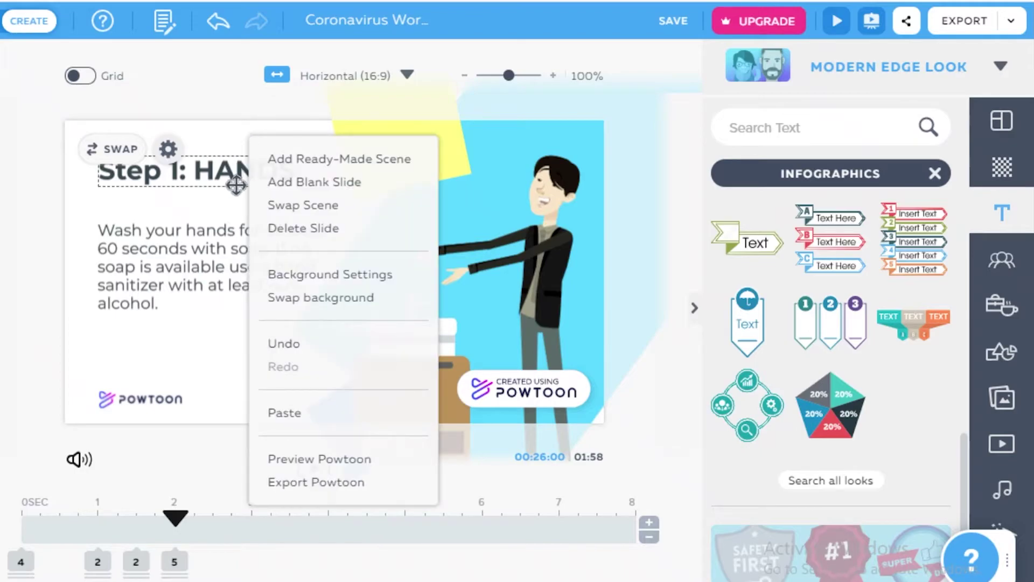
{"action": "left_click", "coordinate": [197, 343]}
{"action": "right_click", "coordinate": [196, 331]}
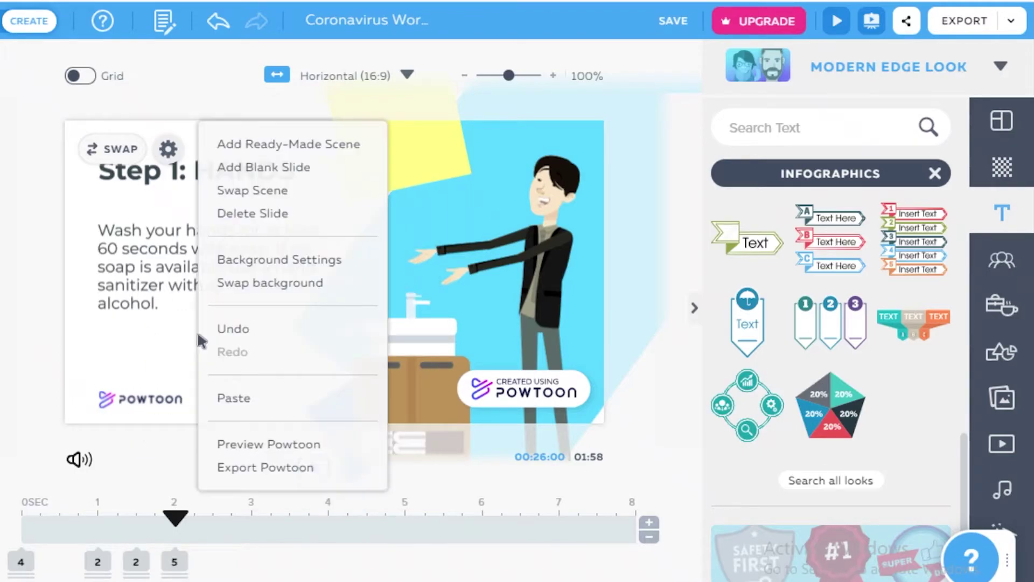
{"action": "left_click", "coordinate": [166, 350]}
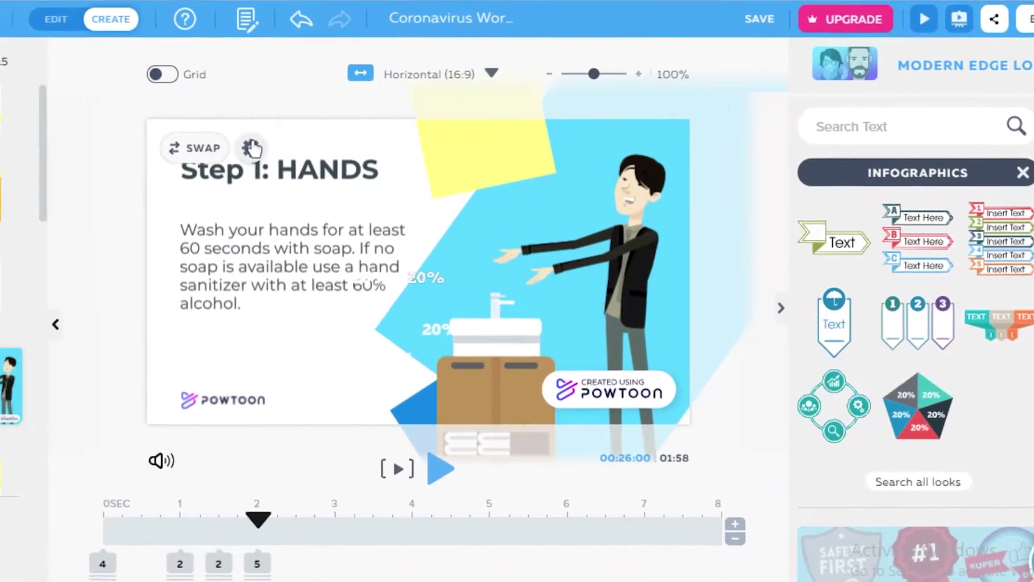
Try black, yellow #FFEA01 and dark slate #36474F as slide 4's background color, and return it to white
{"action": "left_click", "coordinate": [168, 149]}
{"action": "left_click", "coordinate": [127, 366]}
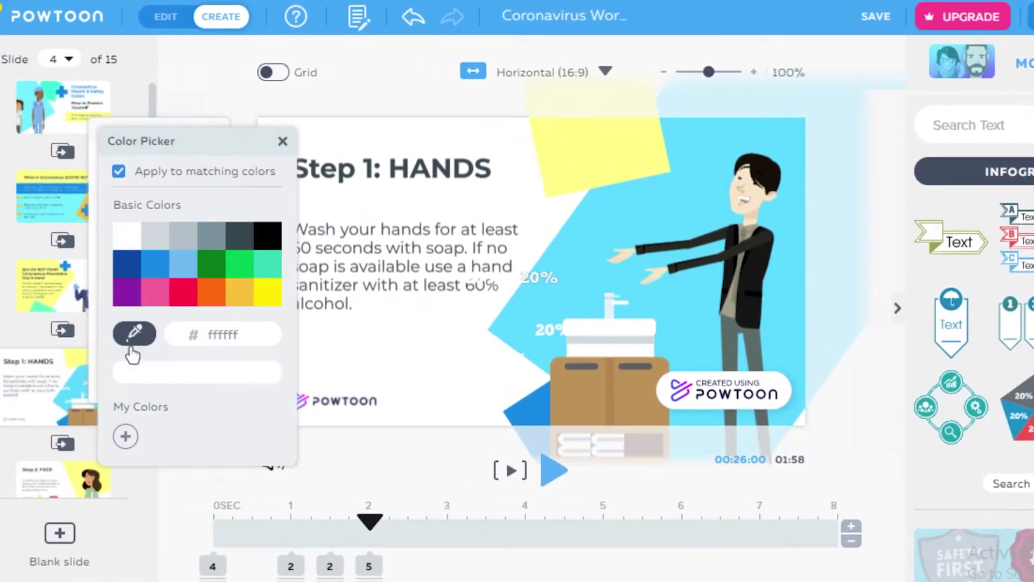
{"action": "left_click", "coordinate": [269, 236]}
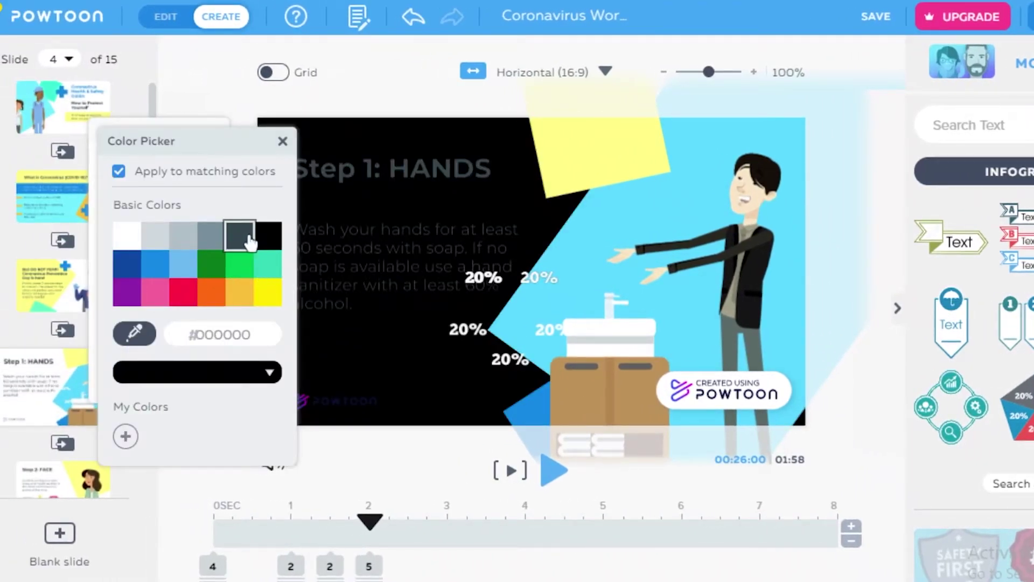
{"action": "left_click", "coordinate": [271, 292]}
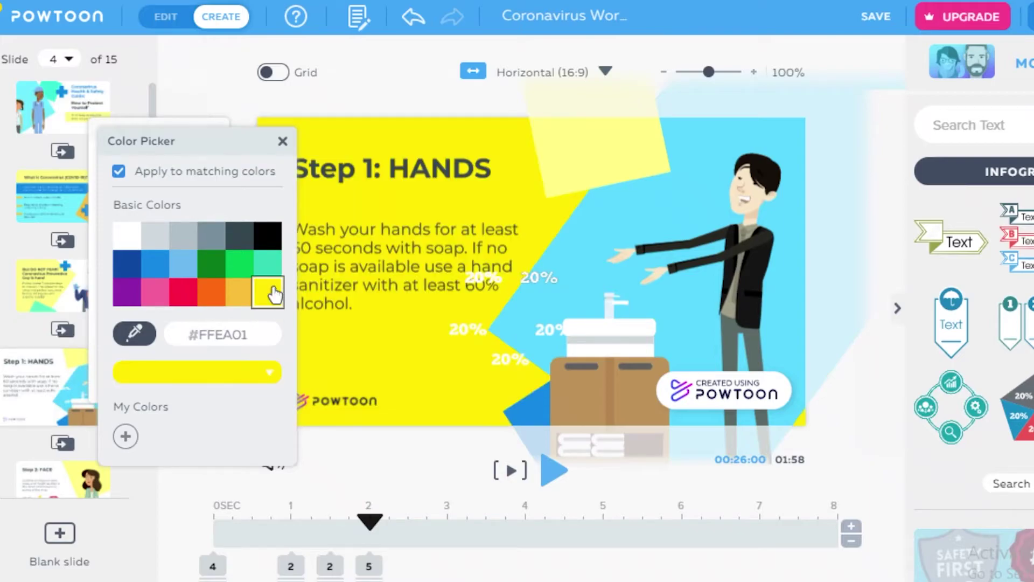
{"action": "left_click", "coordinate": [239, 249]}
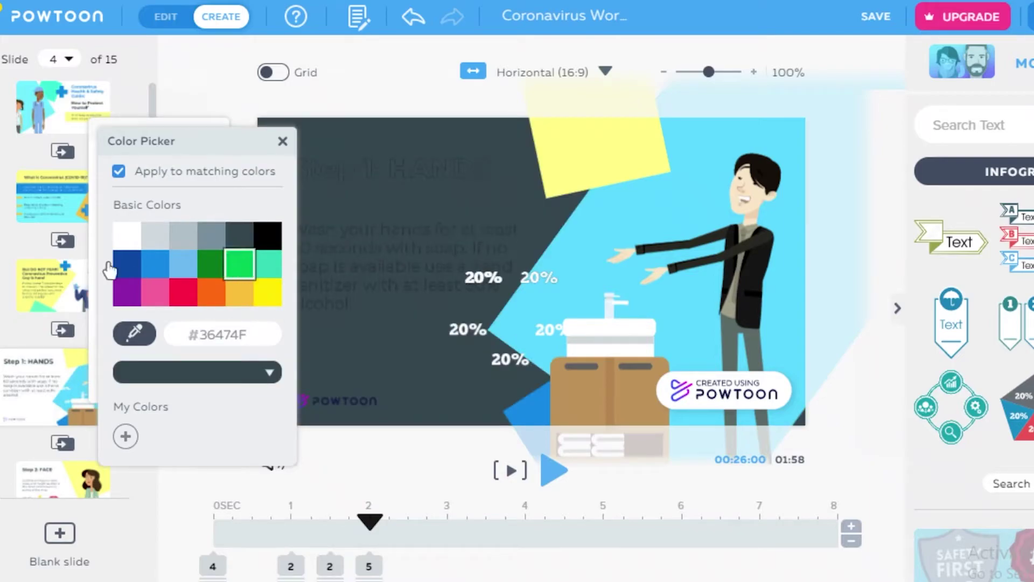
{"action": "left_click", "coordinate": [125, 246]}
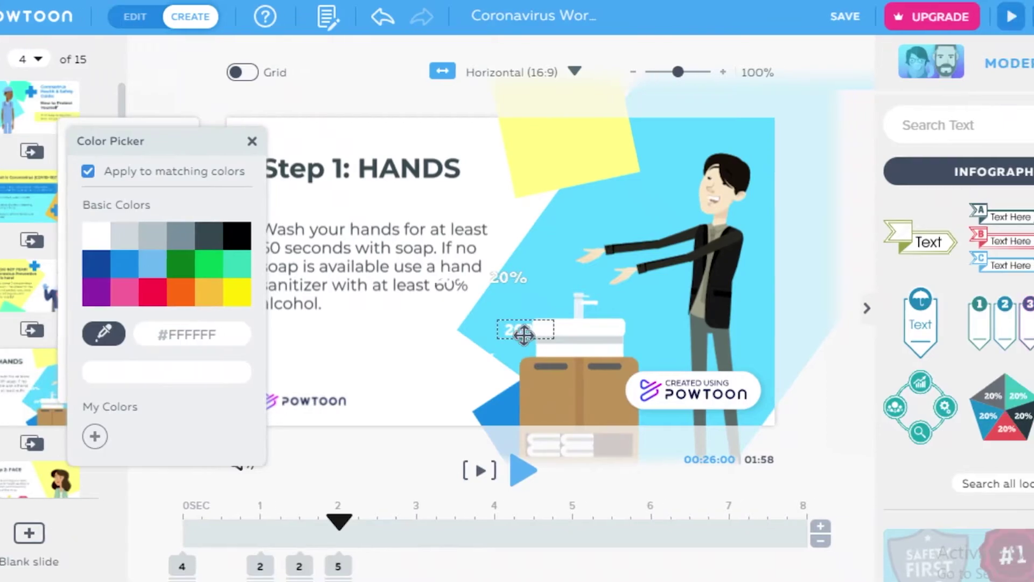
Delete the two 20% labels lying over slide 4's blue area and collapse the Infographics collection
{"action": "left_click", "coordinate": [523, 335]}
{"action": "key", "text": "Delete"}
{"action": "left_click", "coordinate": [1004, 171]}
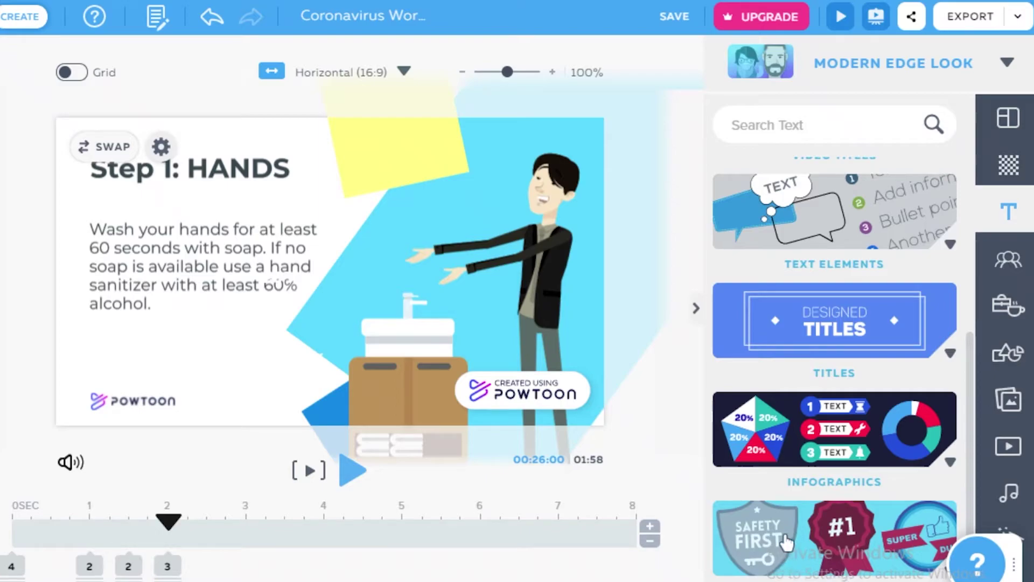
Search the text library for food, try the 100% Organic Ingredients design on slide 4, and undo its insertion
{"action": "scroll", "coordinate": [826, 312], "scroll_direction": "up", "scroll_amount": 4}
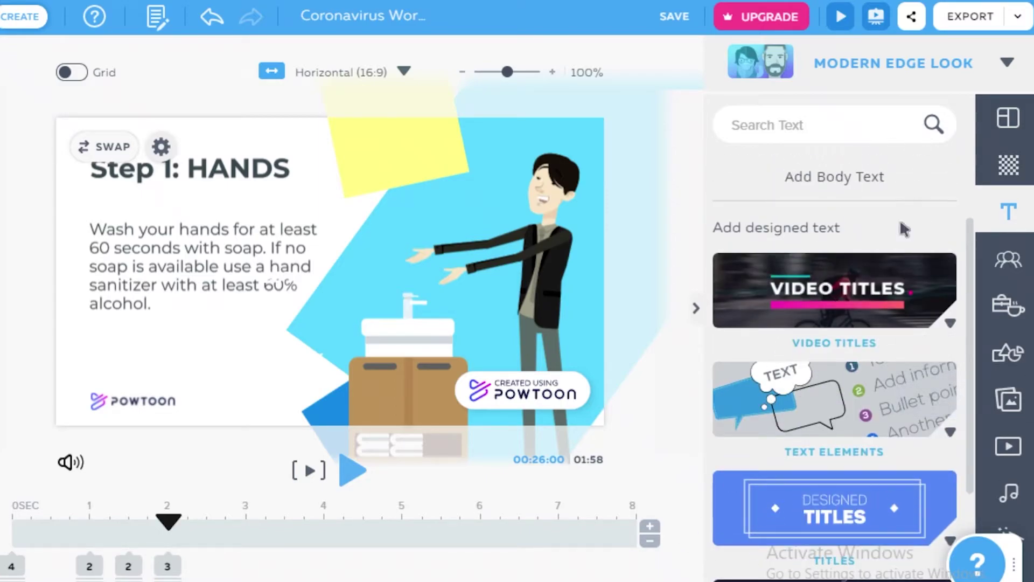
{"action": "left_click", "coordinate": [815, 118]}
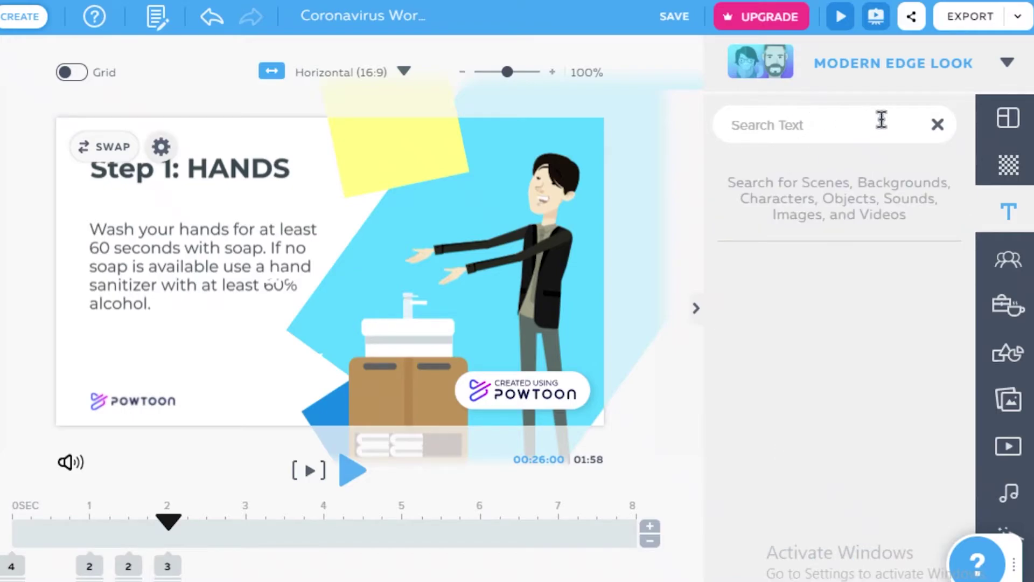
{"action": "type", "text": "food"}
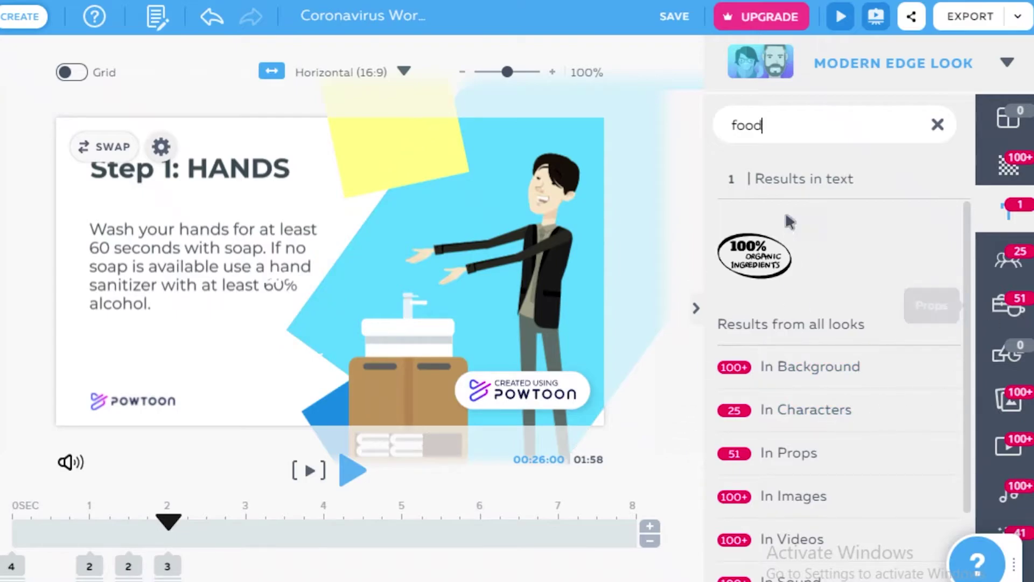
{"action": "left_click", "coordinate": [764, 264]}
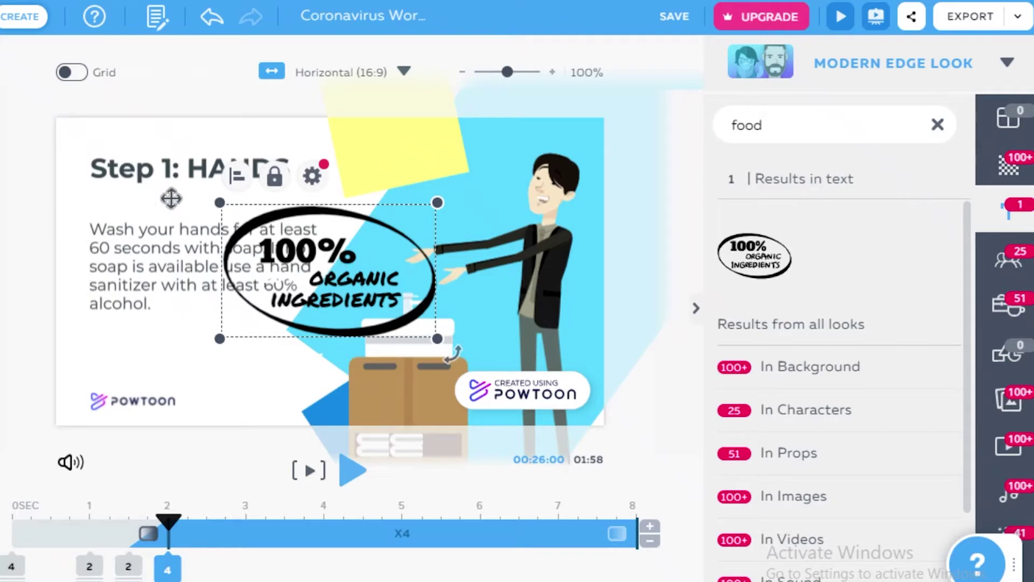
{"action": "left_click", "coordinate": [212, 16]}
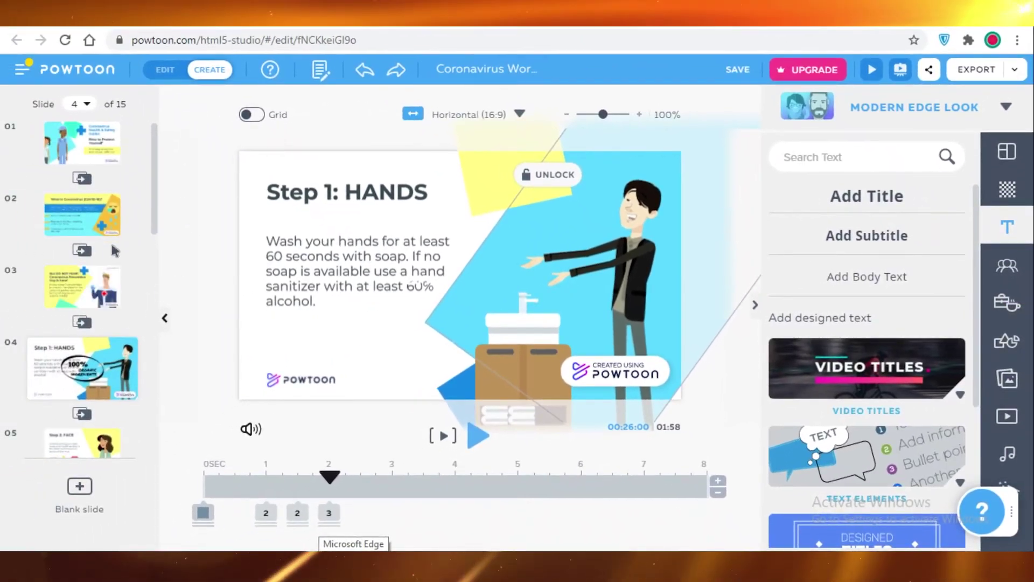
Try adding a blank slide directly after slide 4, and undo the insertion
{"action": "scroll", "coordinate": [136, 270], "scroll_direction": "down", "scroll_amount": 10}
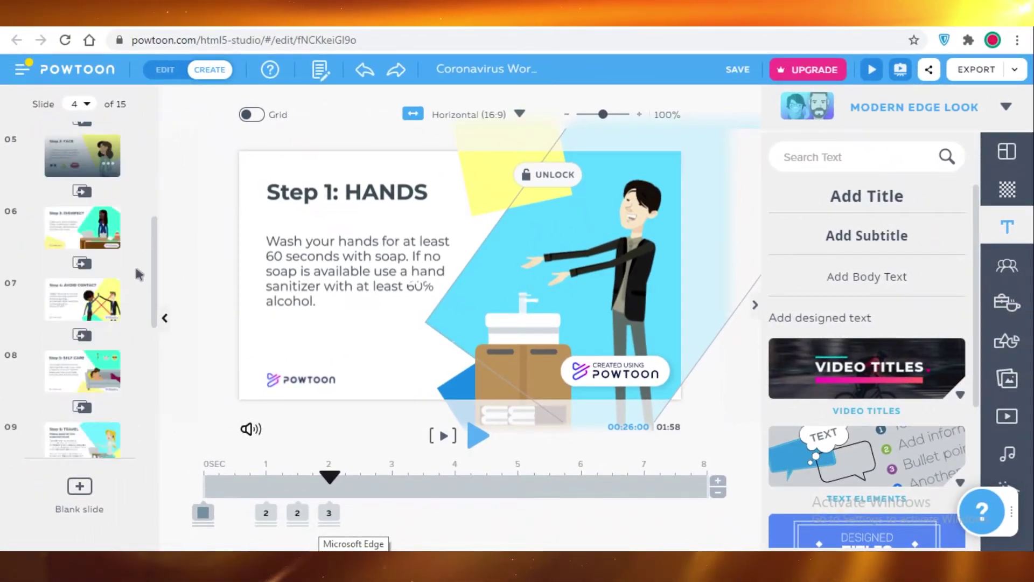
{"action": "scroll", "coordinate": [69, 439], "scroll_direction": "down", "scroll_amount": 3}
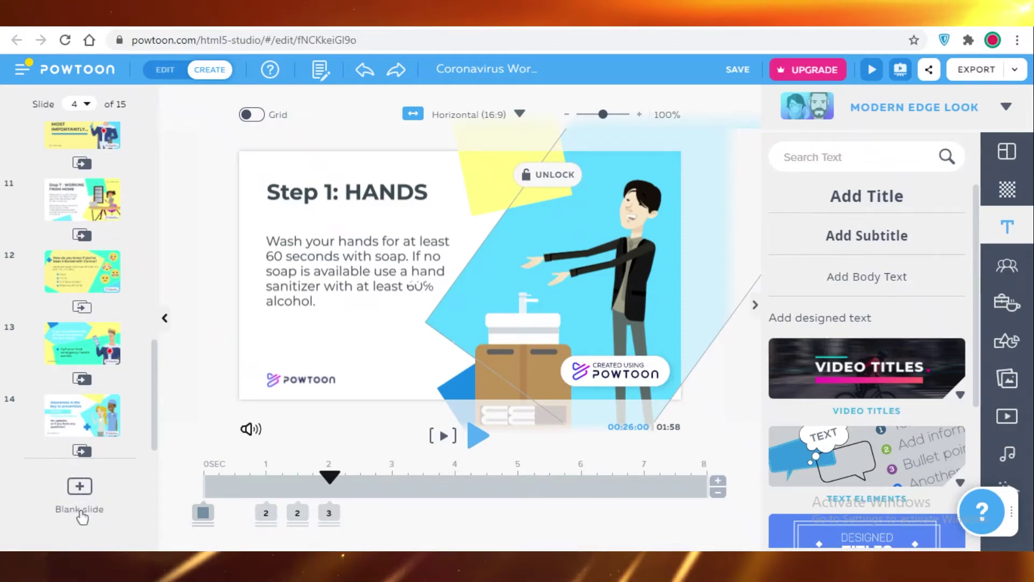
{"action": "left_click", "coordinate": [78, 493]}
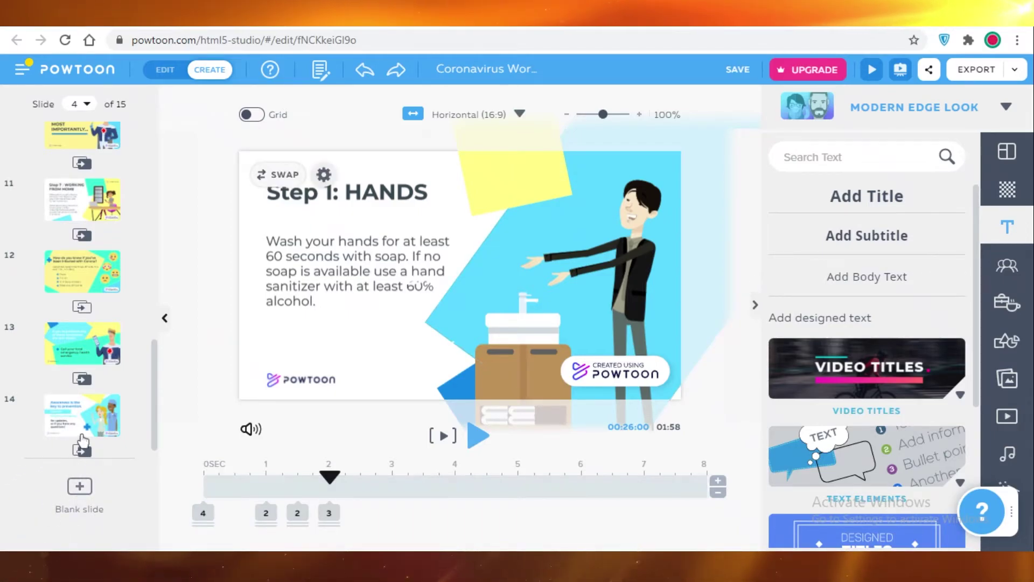
{"action": "scroll", "coordinate": [124, 248], "scroll_direction": "up", "scroll_amount": 2}
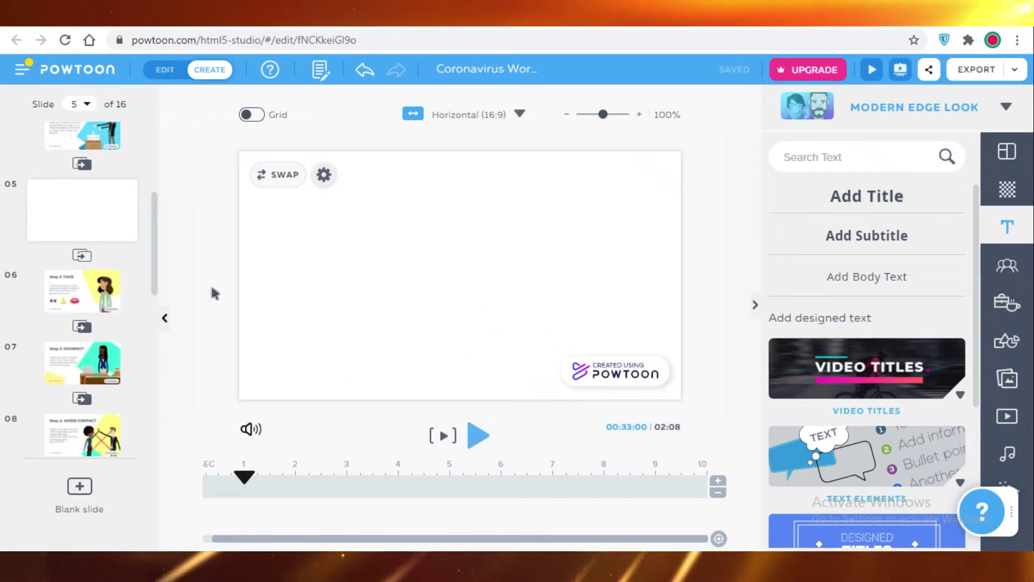
{"action": "right_click", "coordinate": [68, 207]}
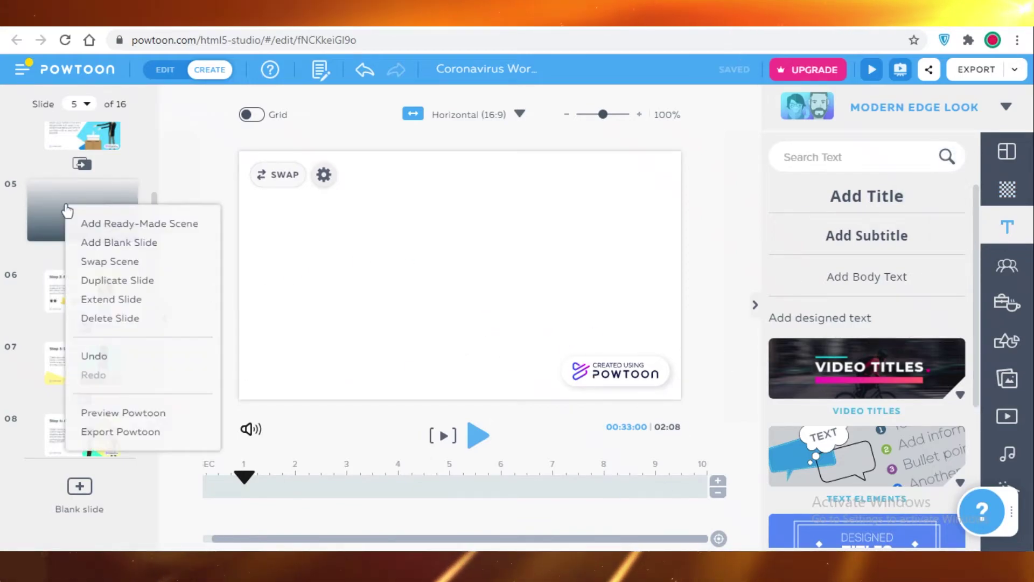
{"action": "left_click", "coordinate": [358, 69]}
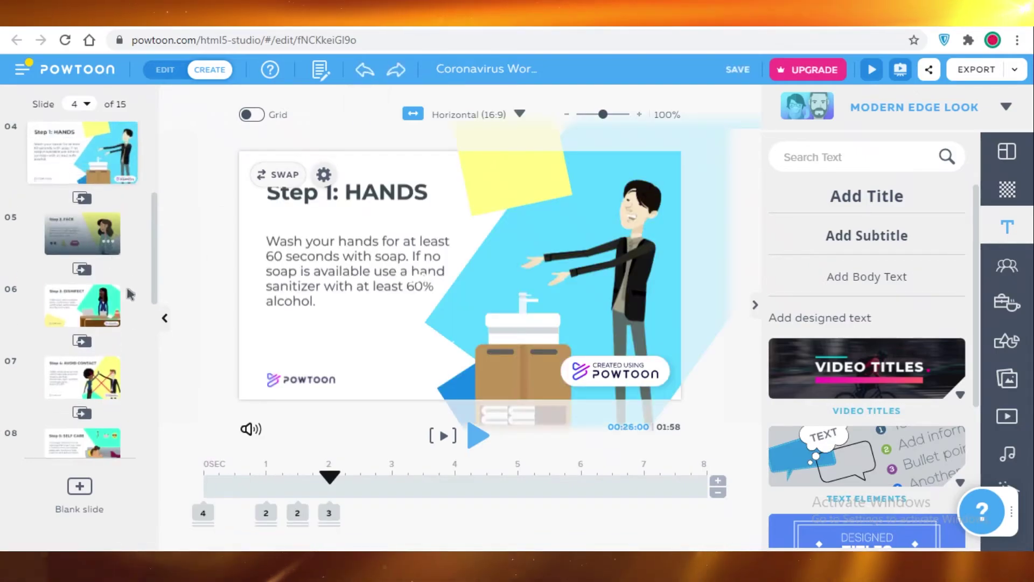
Add a blank slide at the end of the presentation, after slide 15
{"action": "scroll", "coordinate": [70, 407], "scroll_direction": "down", "scroll_amount": 6}
{"action": "left_click", "coordinate": [75, 426]}
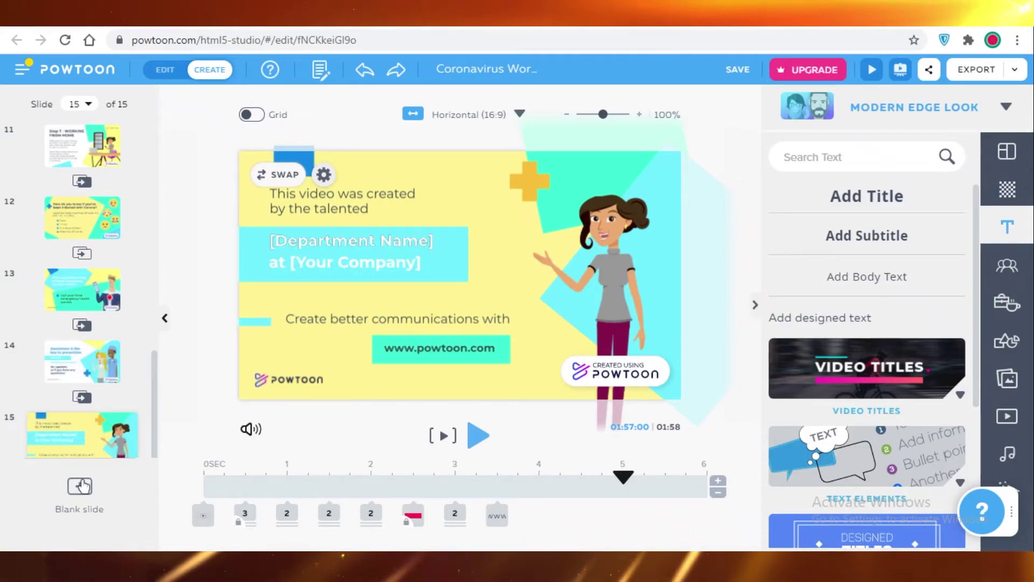
{"action": "left_click", "coordinate": [81, 486]}
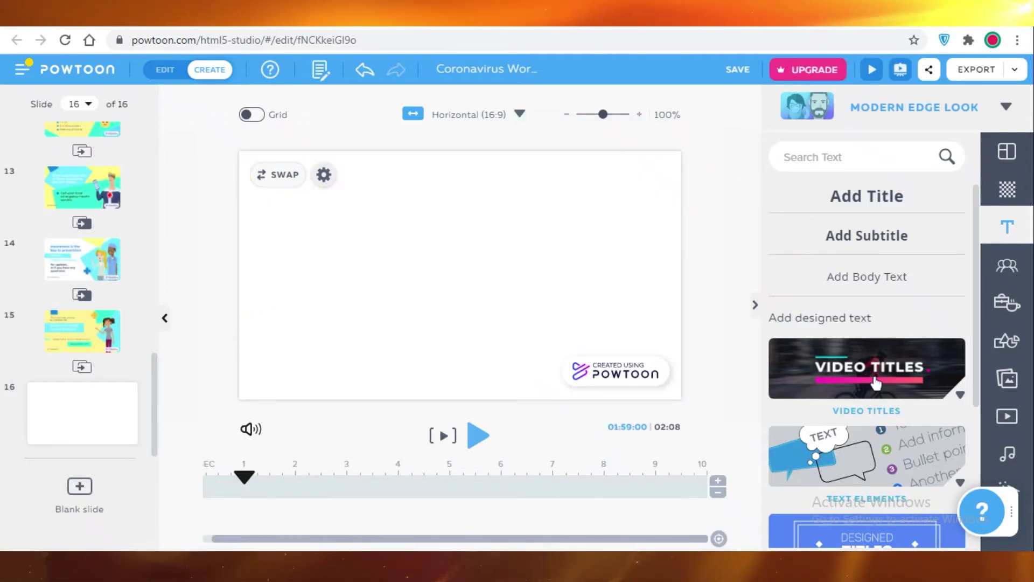
Add the blue 2020 design from the Titles text collection to the blank slide 16
{"action": "scroll", "coordinate": [856, 350], "scroll_direction": "down", "scroll_amount": 5}
{"action": "left_click", "coordinate": [856, 323]}
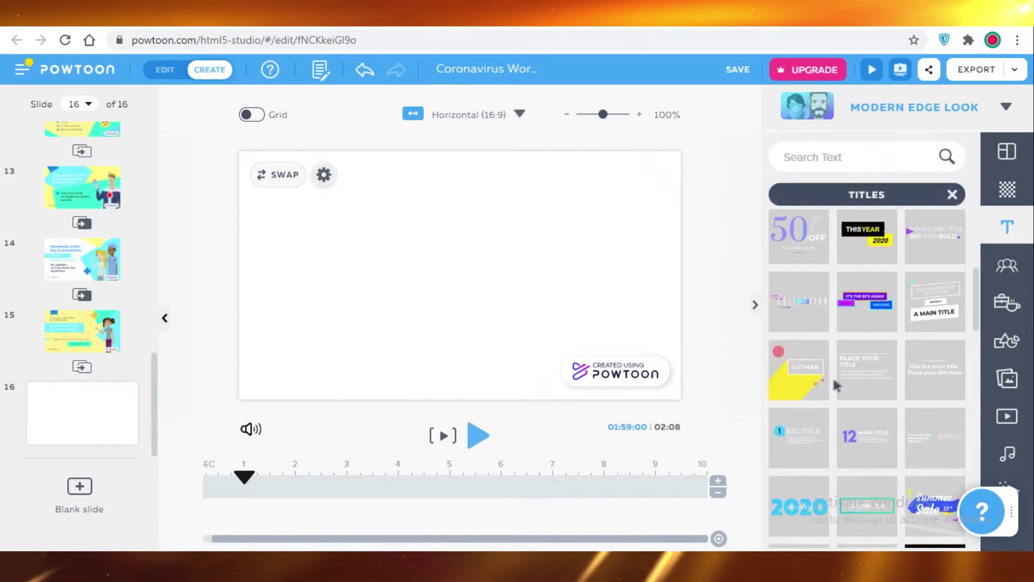
{"action": "left_click", "coordinate": [799, 366]}
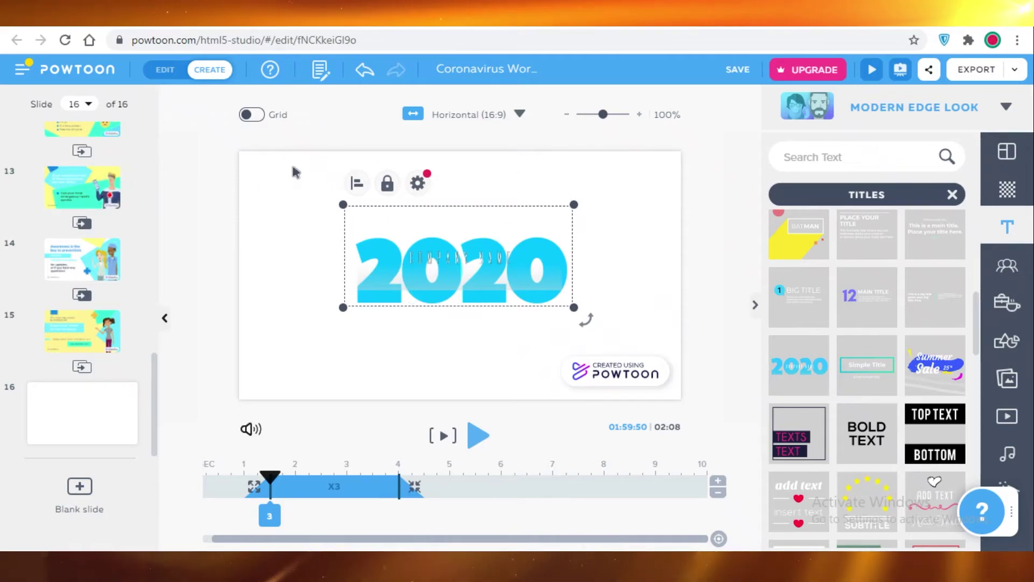
Move the blue 2020 title to the lower-right part of slide 16 and give it the Slide Left enter effect
{"action": "left_click_drag", "start_coordinate": [441, 263], "coordinate": [521, 323]}
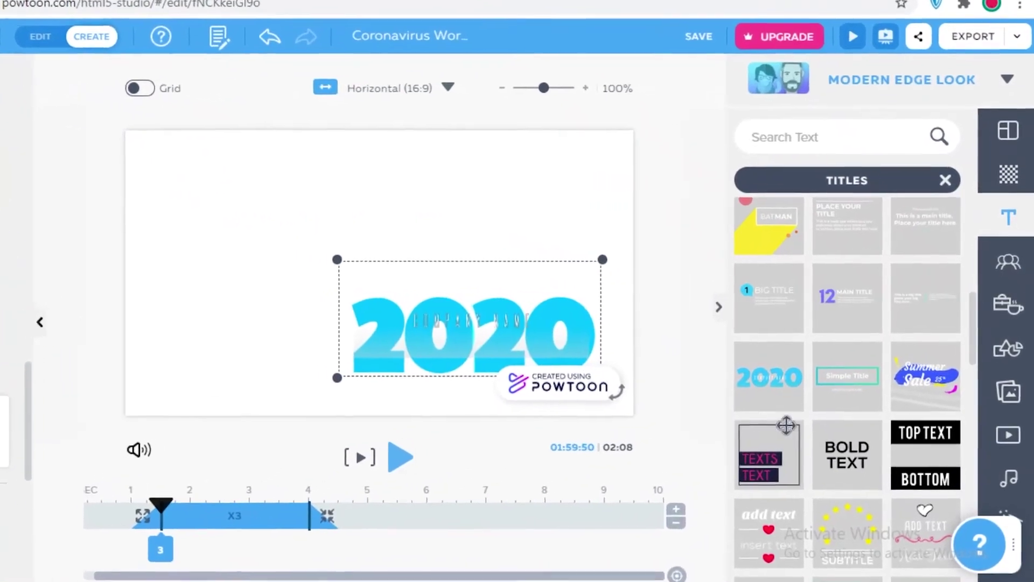
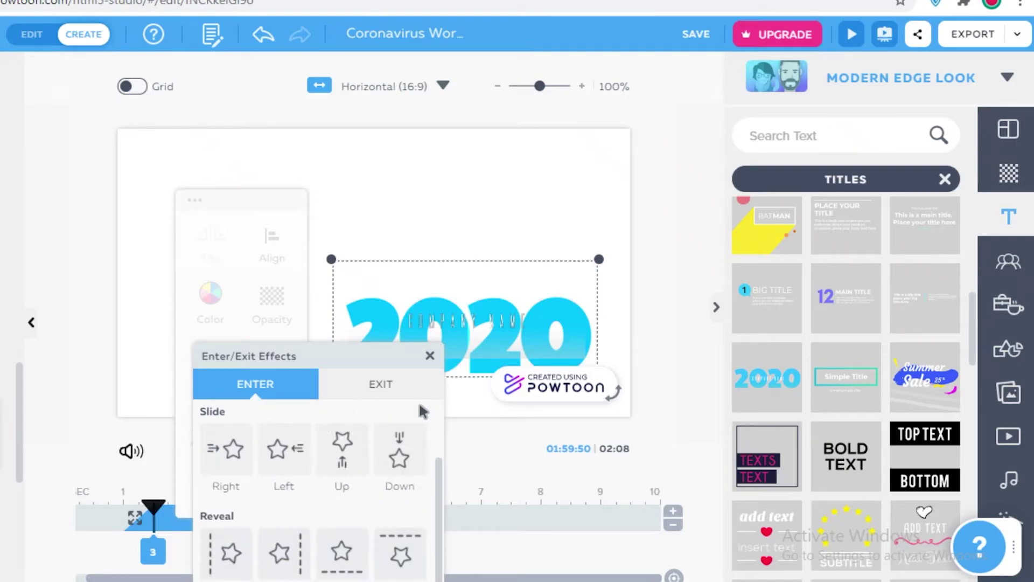
{"action": "scroll", "coordinate": [259, 458], "scroll_direction": "up", "scroll_amount": 2}
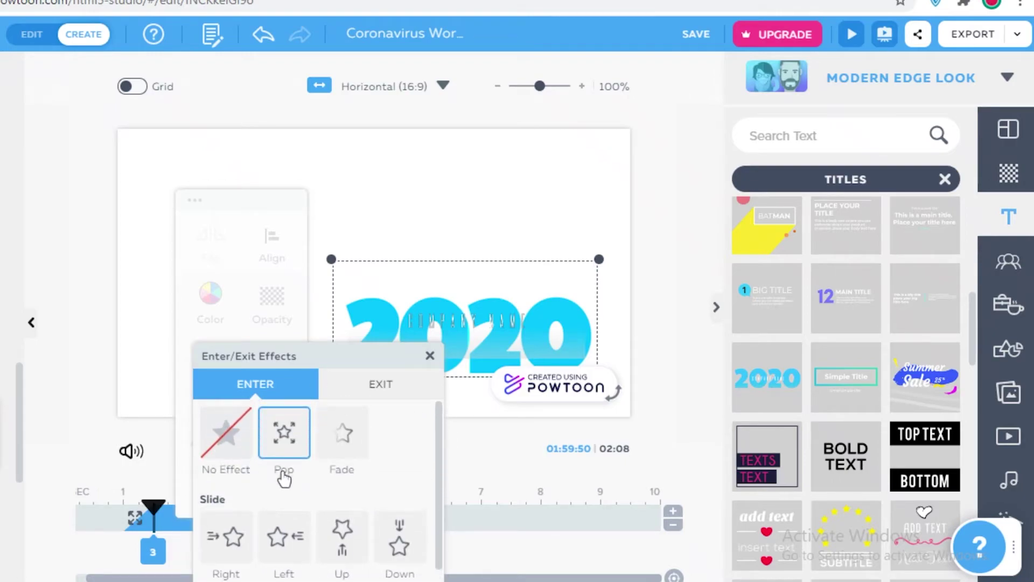
{"action": "left_click", "coordinate": [274, 543]}
{"action": "left_click", "coordinate": [317, 263]}
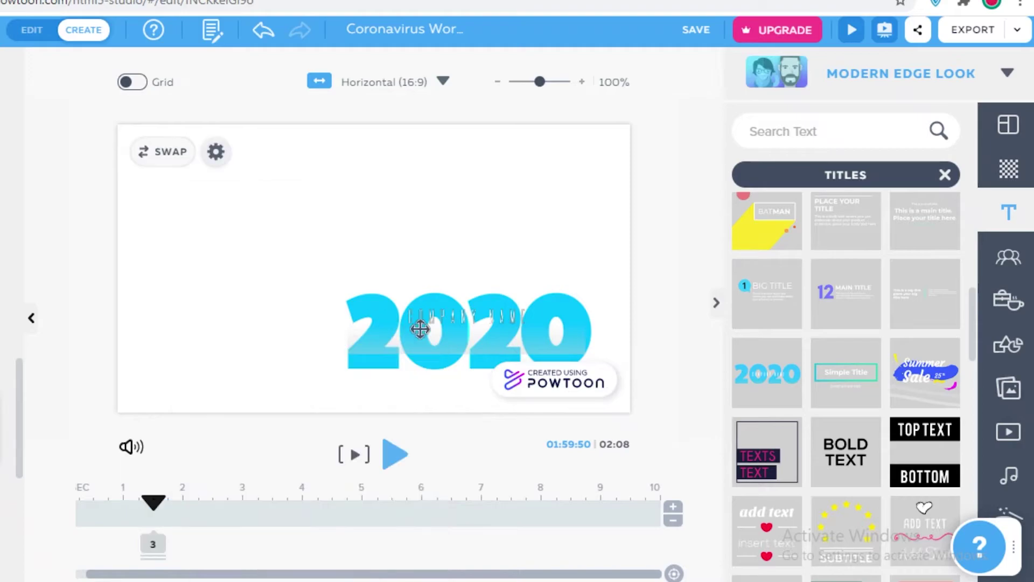
Try the black-and-yellow THIS YEAR 2020 title in the slide's upper-left area, and delete it
{"action": "scroll", "coordinate": [846, 323], "scroll_direction": "up", "scroll_amount": 3}
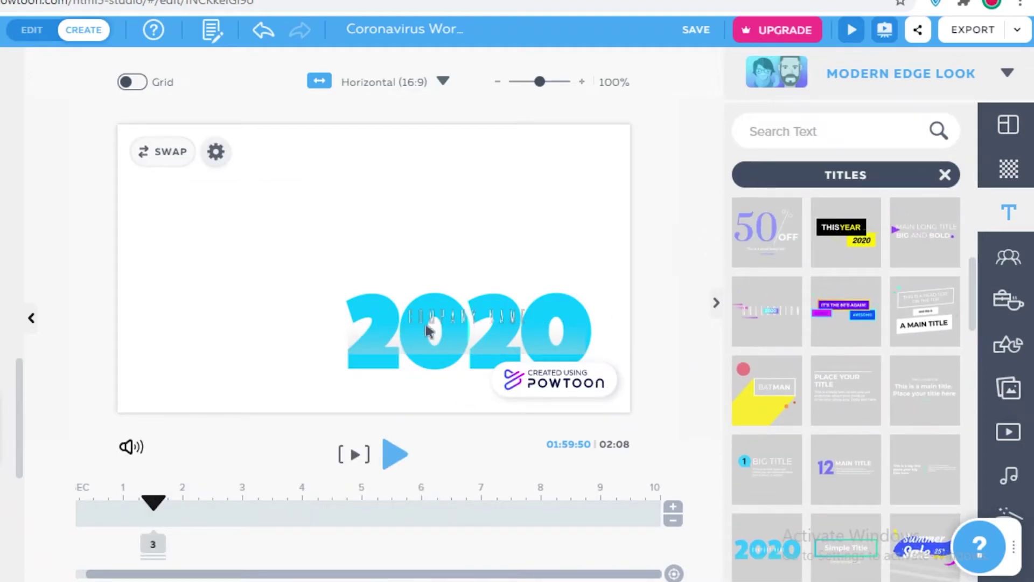
{"action": "left_click", "coordinate": [845, 231]}
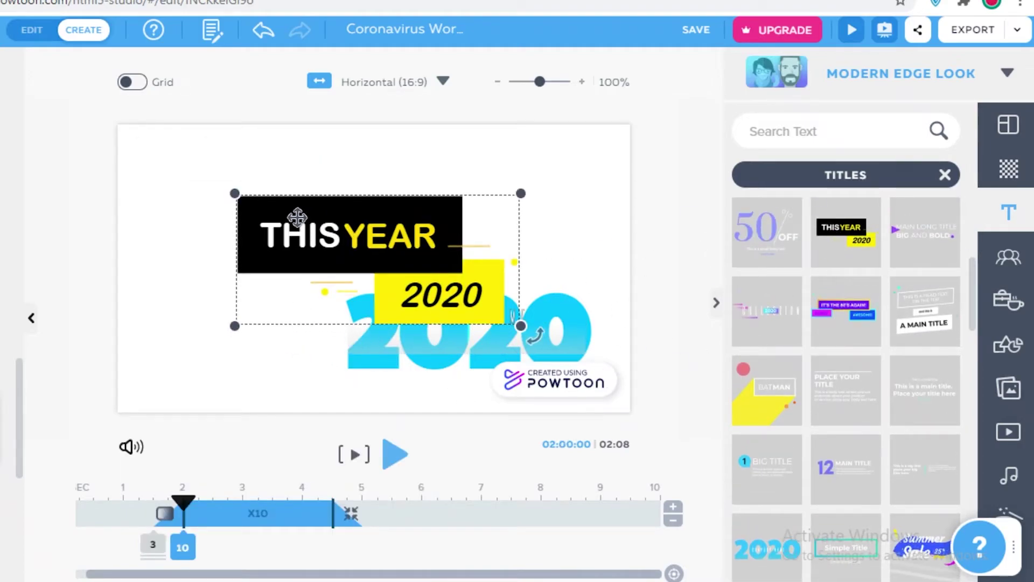
{"action": "left_click_drag", "start_coordinate": [297, 217], "coordinate": [224, 167]}
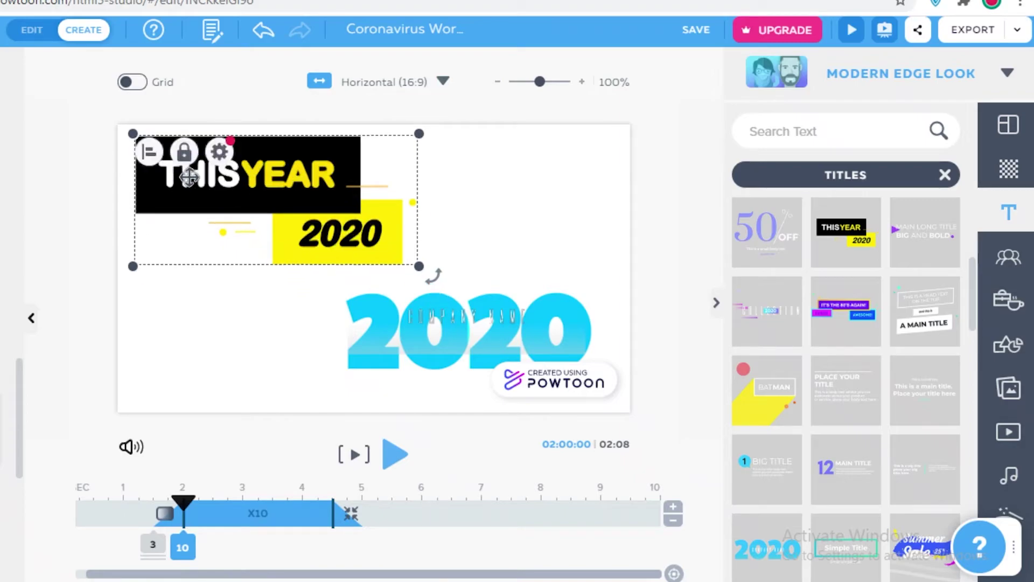
{"action": "key", "text": "Delete"}
Add a plain title to slide 16 reading "THANK YOU FOR WATCHING AND STAY SAFE."
{"action": "left_click", "coordinate": [1008, 212]}
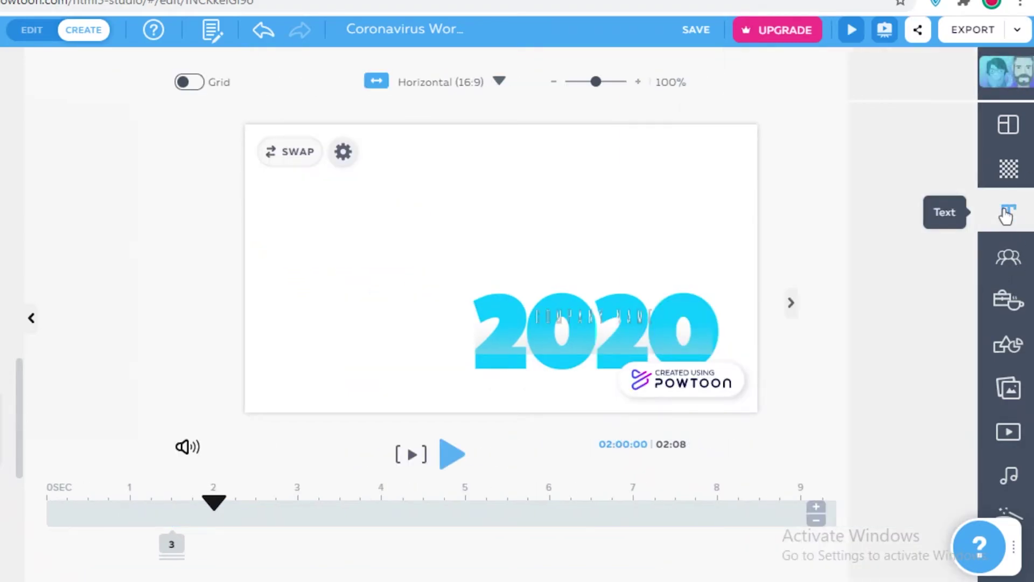
{"action": "left_click", "coordinate": [1006, 214]}
{"action": "left_click", "coordinate": [842, 177]}
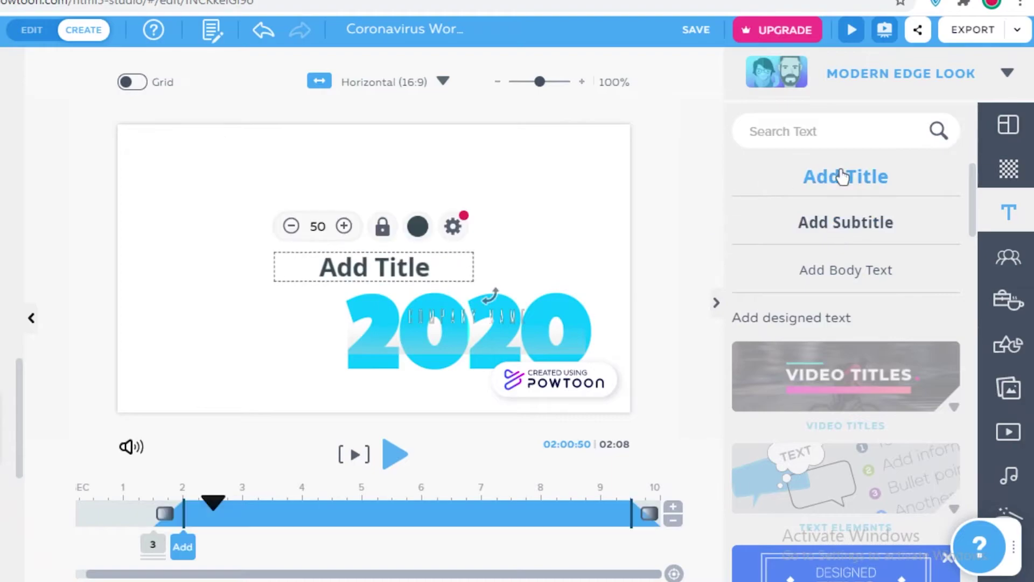
{"action": "double_click", "coordinate": [386, 268]}
{"action": "triple_click", "coordinate": [386, 268]}
{"action": "type", "text": "A"}
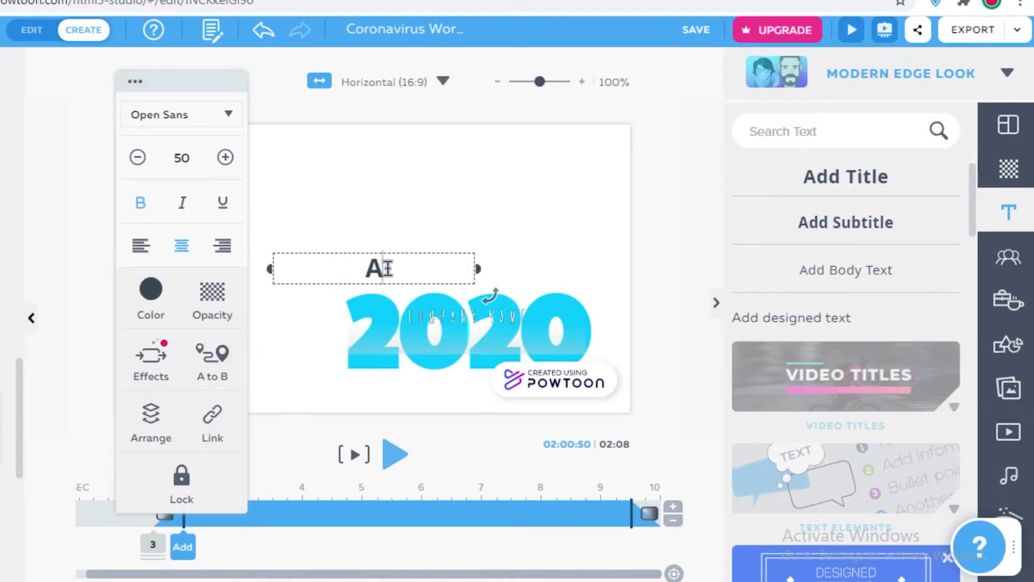
{"action": "type", "text": "THANK YOU "}
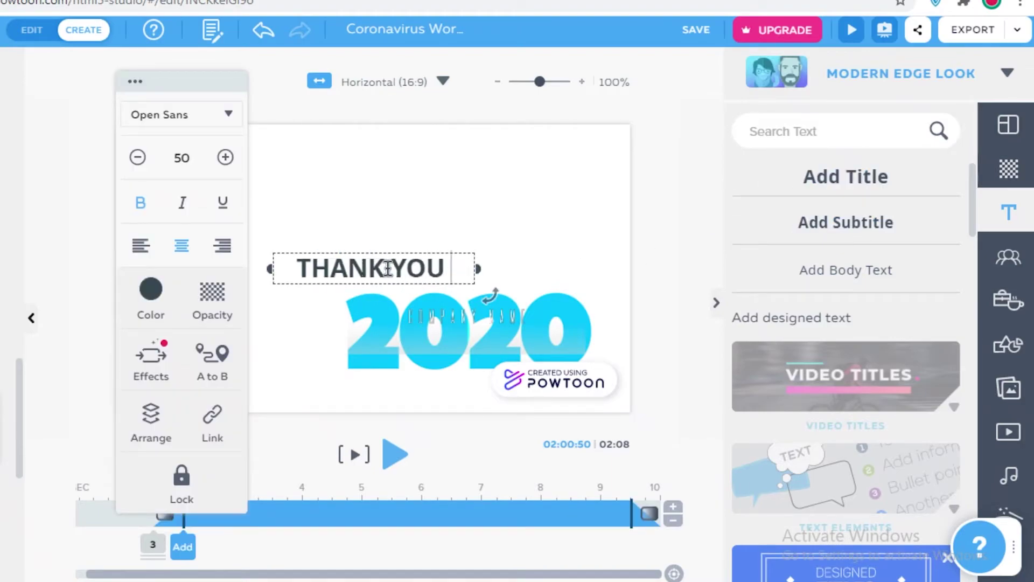
{"action": "type", "text": "FOR WAT"}
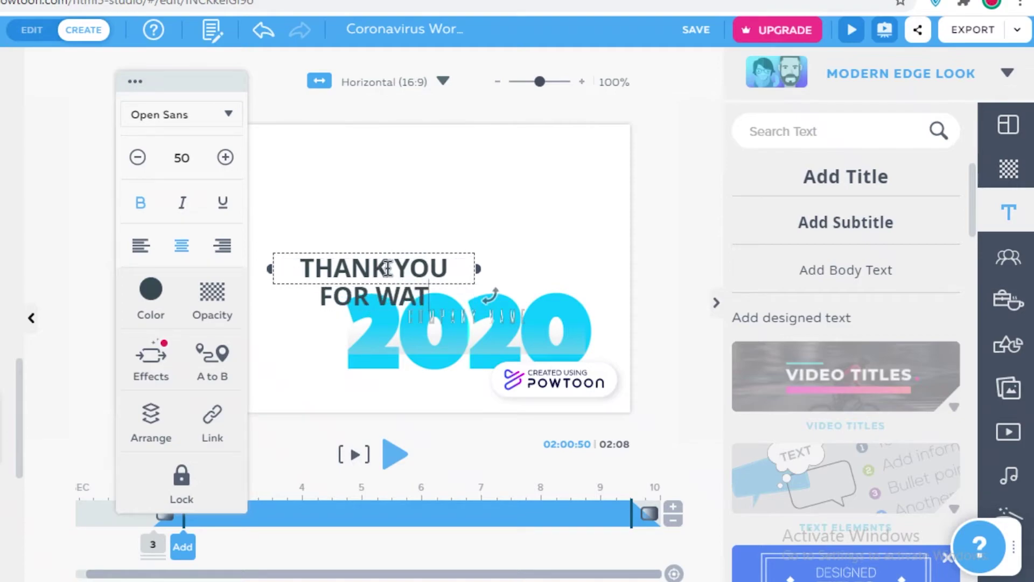
{"action": "type", "text": "CHING AND STAY SAFE."}
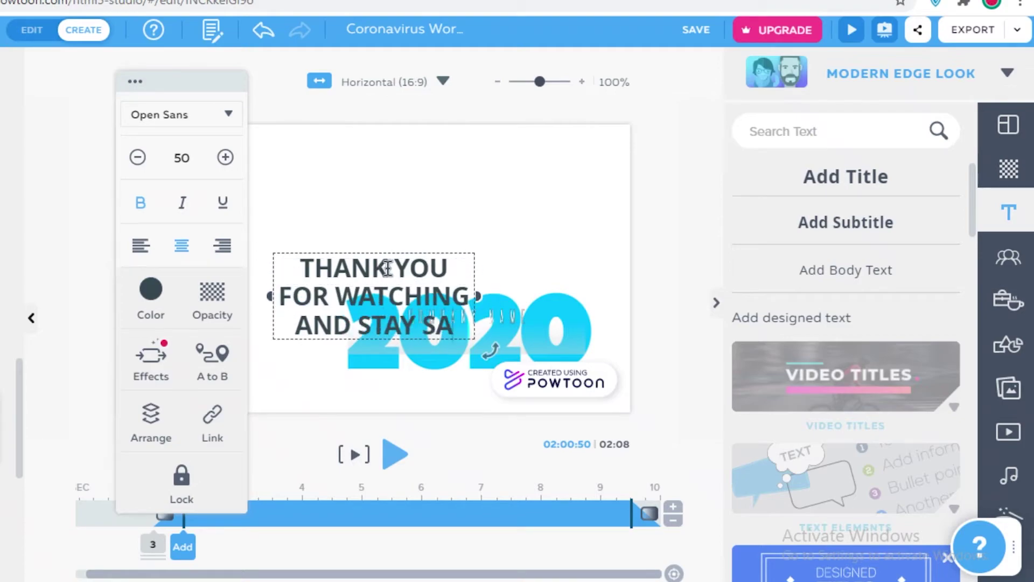
Set the font of the thank-you title to Marker (Permanent Marker)
{"action": "left_click", "coordinate": [198, 121]}
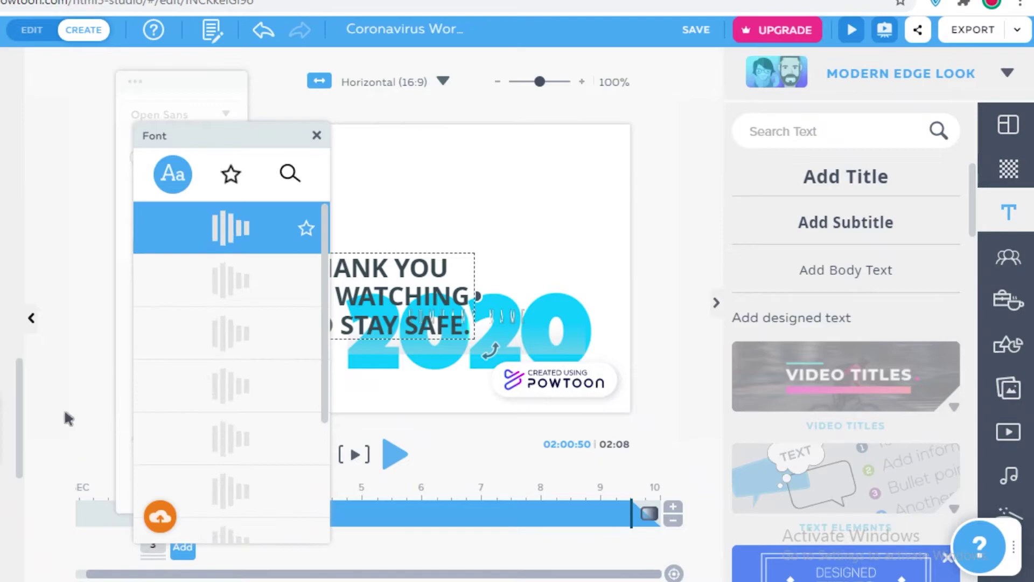
{"action": "scroll", "coordinate": [231, 228], "scroll_direction": "down", "scroll_amount": 2}
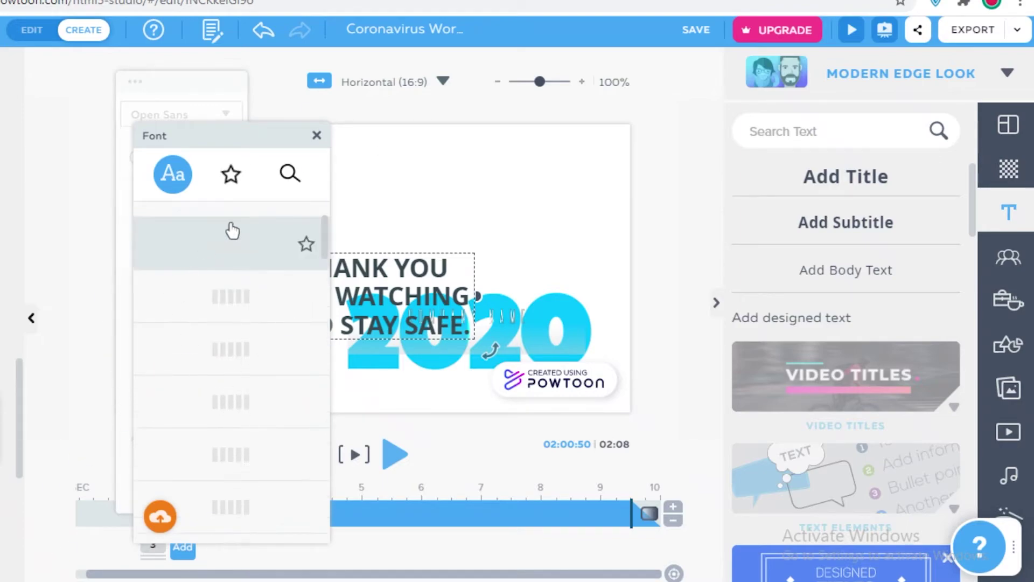
{"action": "scroll", "coordinate": [231, 358], "scroll_direction": "up", "scroll_amount": 2}
{"action": "scroll", "coordinate": [196, 411], "scroll_direction": "down", "scroll_amount": 2}
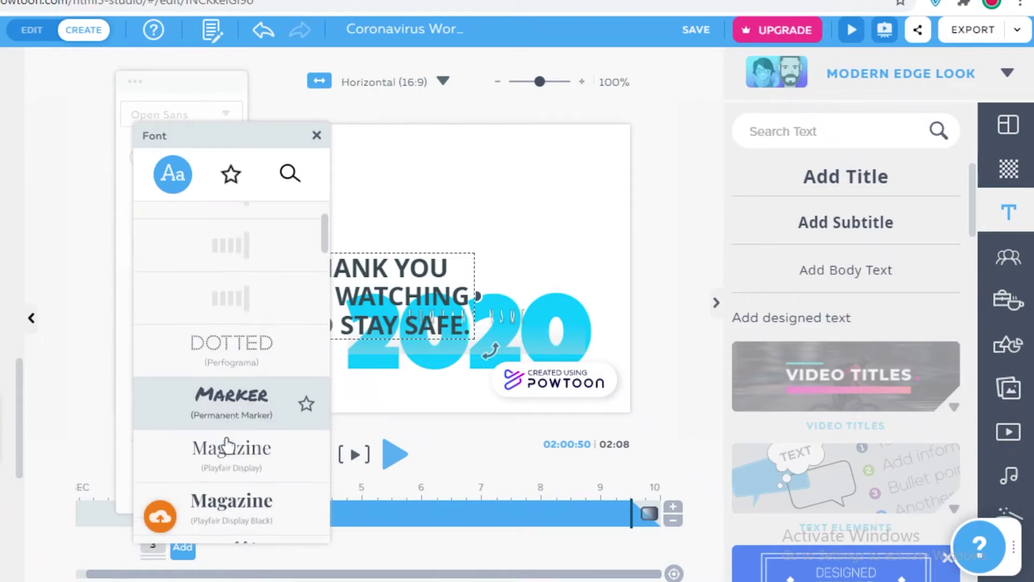
{"action": "left_click", "coordinate": [236, 415]}
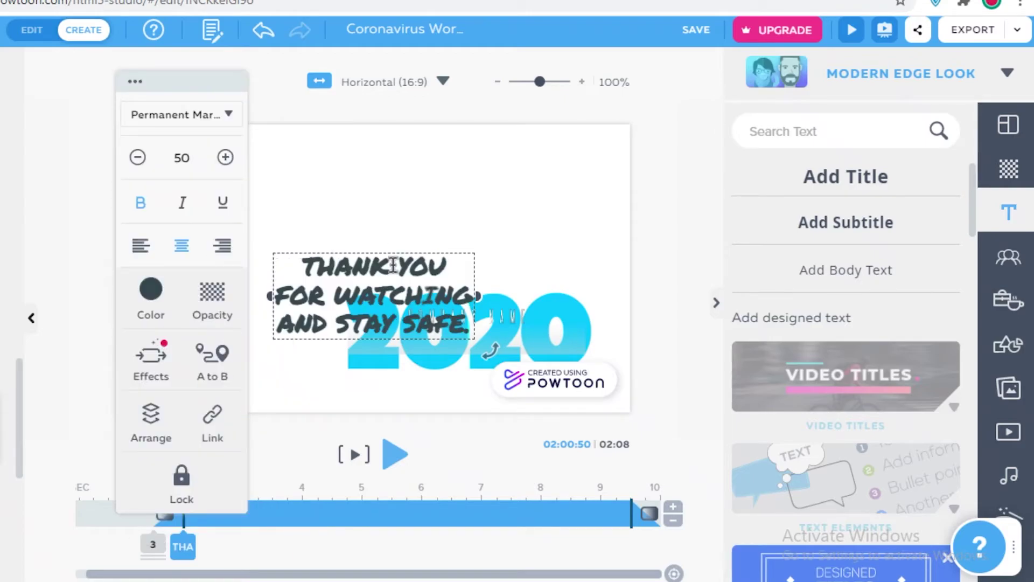
Adjust the thank-you title's font size to 49
{"action": "left_click", "coordinate": [225, 158]}
{"action": "left_click", "coordinate": [225, 157]}
{"action": "left_click", "coordinate": [137, 157]}
{"action": "left_click", "coordinate": [137, 157]}
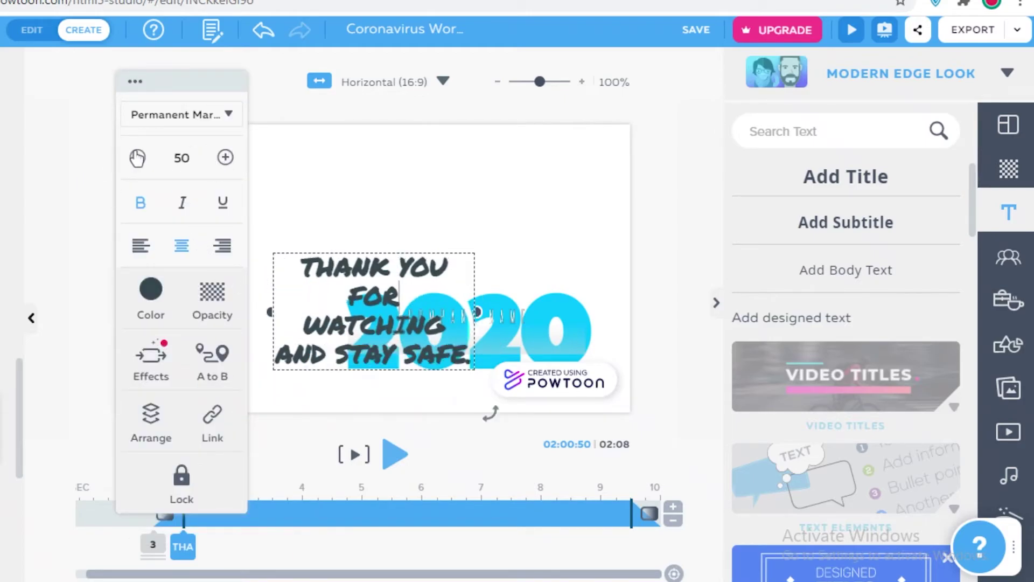
{"action": "left_click", "coordinate": [137, 157]}
{"action": "left_click", "coordinate": [137, 157]}
{"action": "left_click", "coordinate": [137, 157]}
{"action": "left_click", "coordinate": [137, 157]}
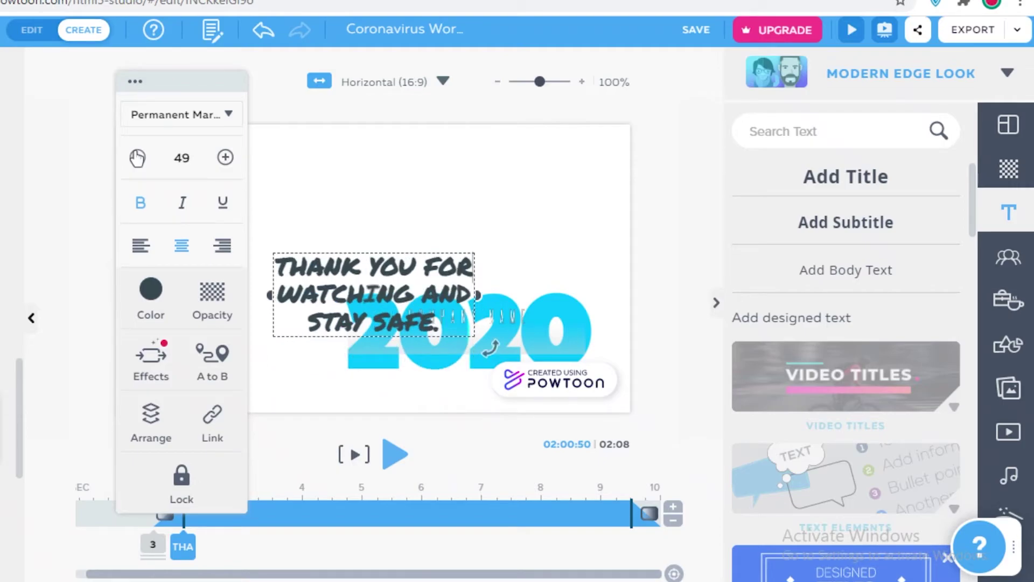
Recolor the thank-you title bright yellow from the basic colors after trying red
{"action": "left_click", "coordinate": [151, 294]}
{"action": "left_click", "coordinate": [213, 276]}
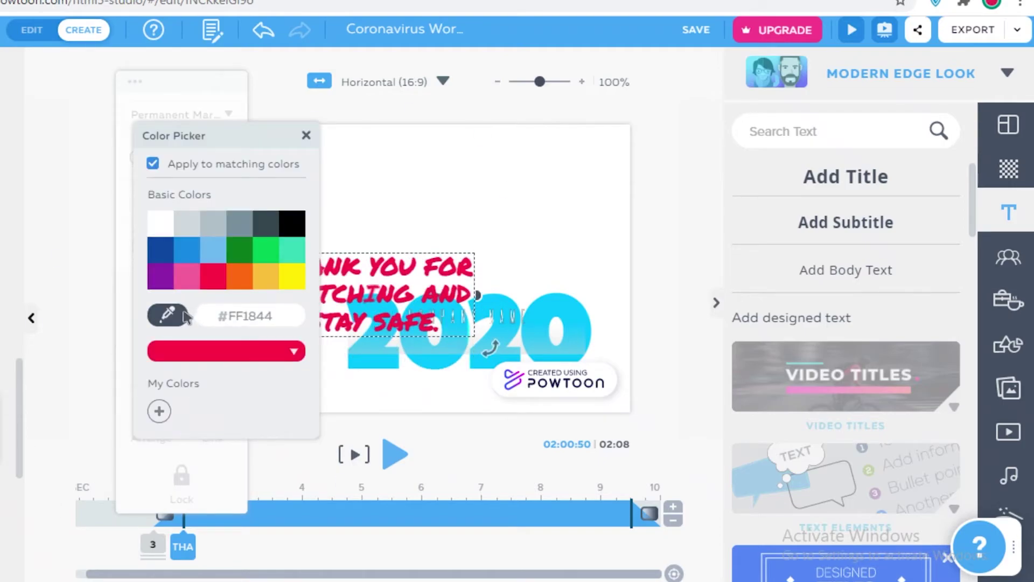
{"action": "left_click", "coordinate": [186, 317]}
{"action": "left_click", "coordinate": [291, 276]}
{"action": "left_click", "coordinate": [302, 135]}
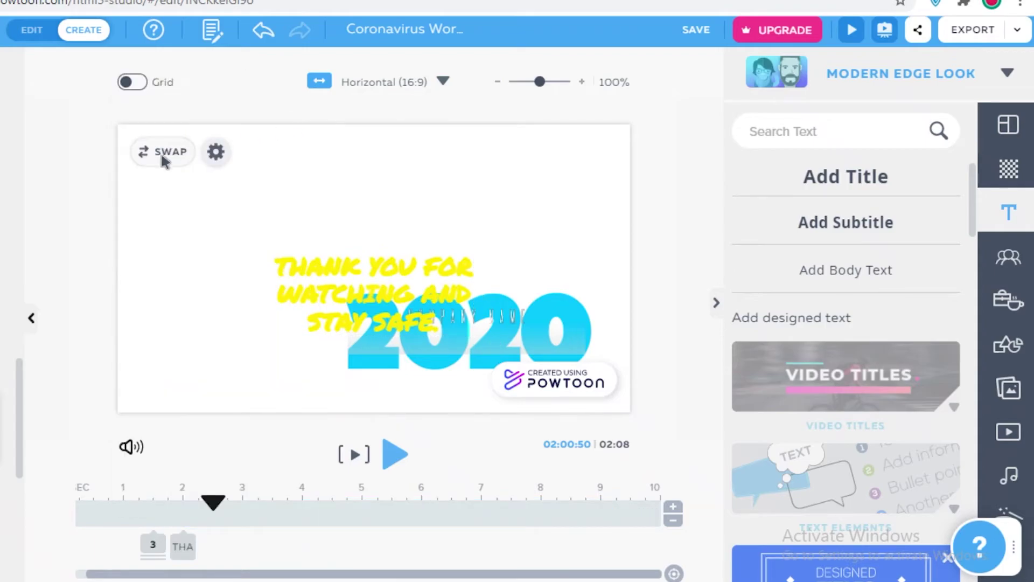
Give the thank-you title the Hand 01 writing enter effect and move it to the slide's upper-left area
{"action": "left_click", "coordinate": [345, 294]}
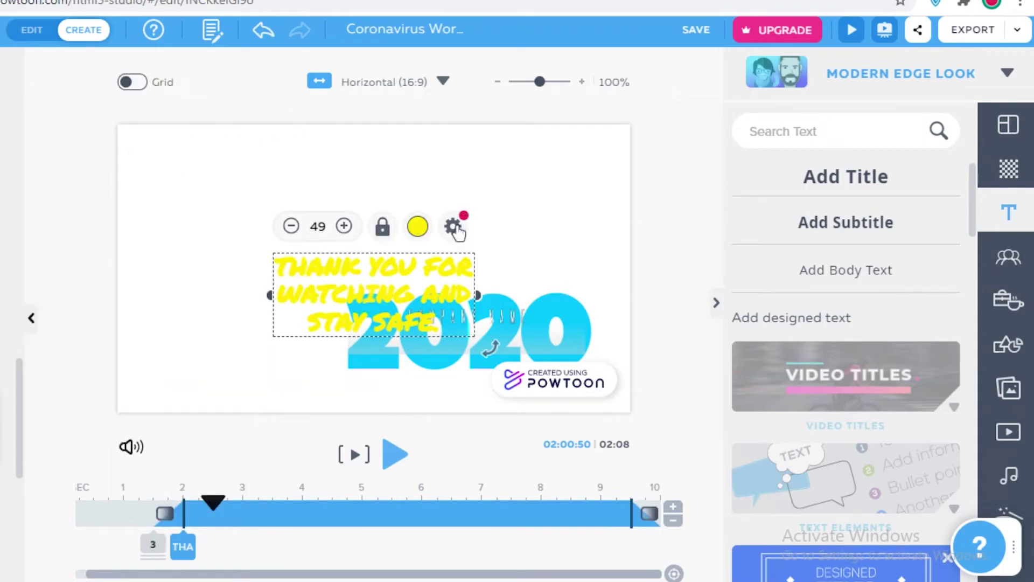
{"action": "left_click", "coordinate": [453, 227]}
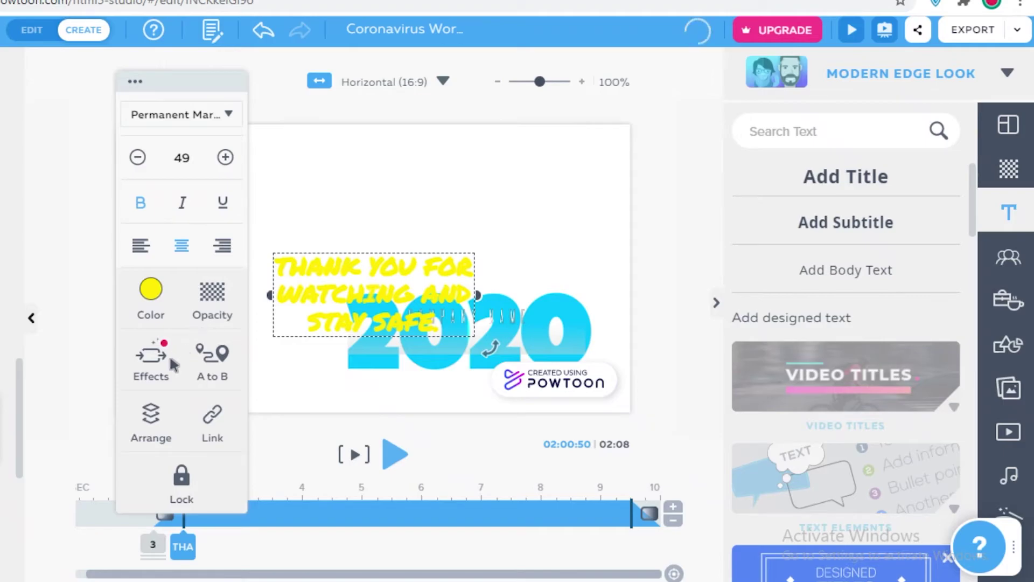
{"action": "left_click", "coordinate": [151, 355]}
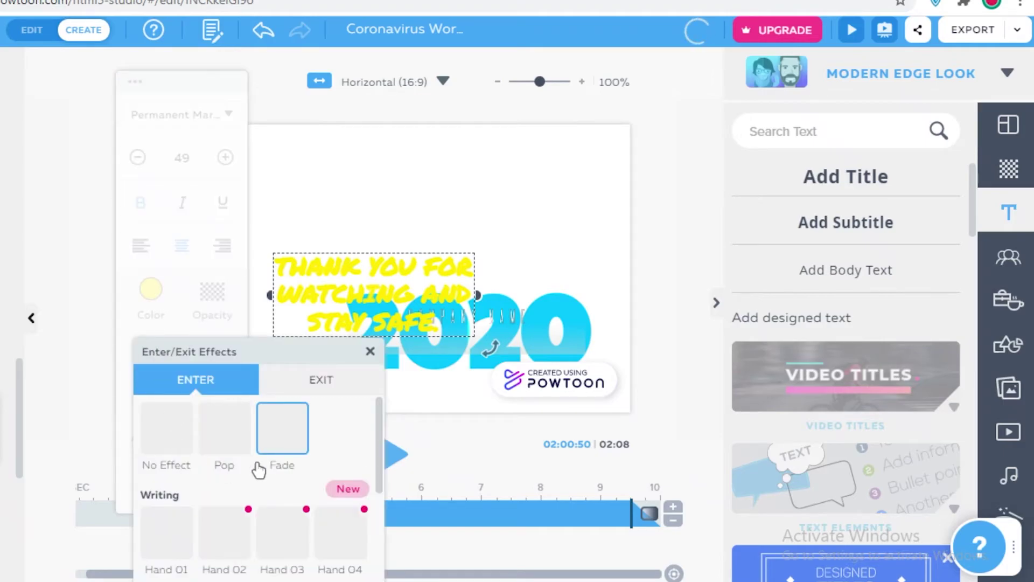
{"action": "scroll", "coordinate": [272, 469], "scroll_direction": "down", "scroll_amount": 2}
{"action": "scroll", "coordinate": [264, 463], "scroll_direction": "up", "scroll_amount": 2}
{"action": "scroll", "coordinate": [252, 455], "scroll_direction": "down", "scroll_amount": 2}
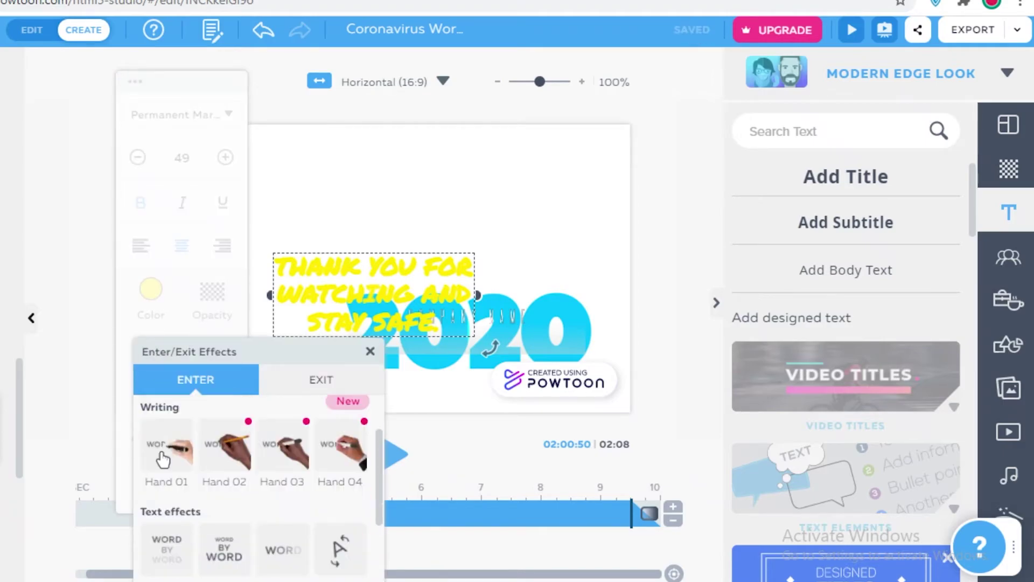
{"action": "left_click", "coordinate": [168, 460]}
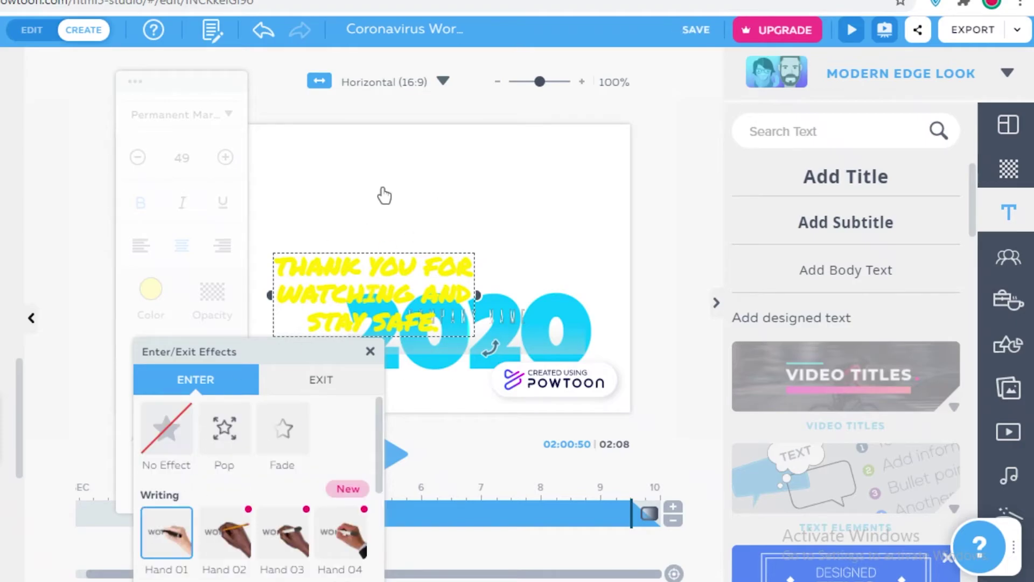
{"action": "left_click", "coordinate": [290, 285]}
{"action": "left_click_drag", "start_coordinate": [315, 271], "coordinate": [228, 181]}
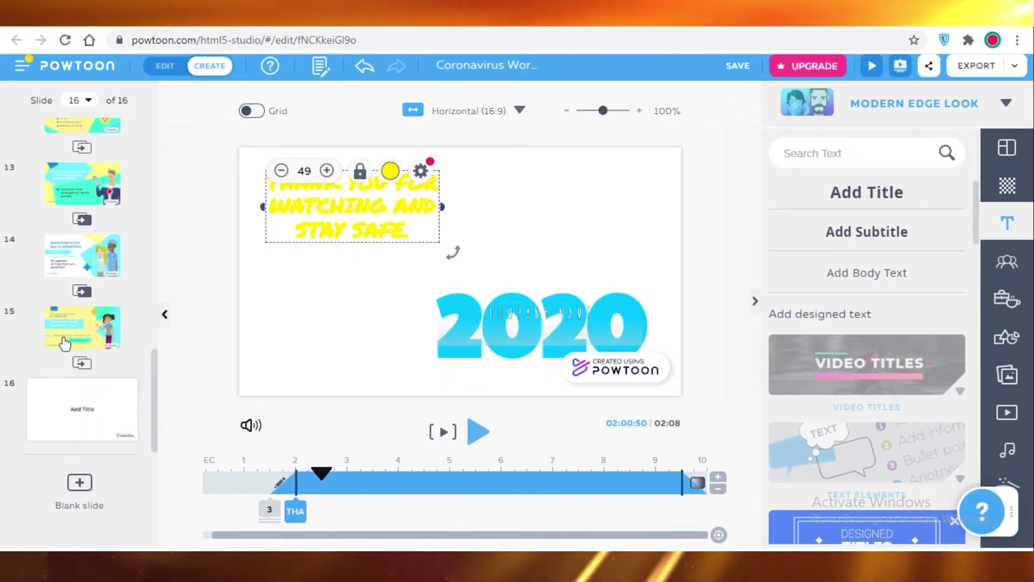
Play the presentation from slide 15 to preview the closing slides
{"action": "left_click", "coordinate": [71, 331]}
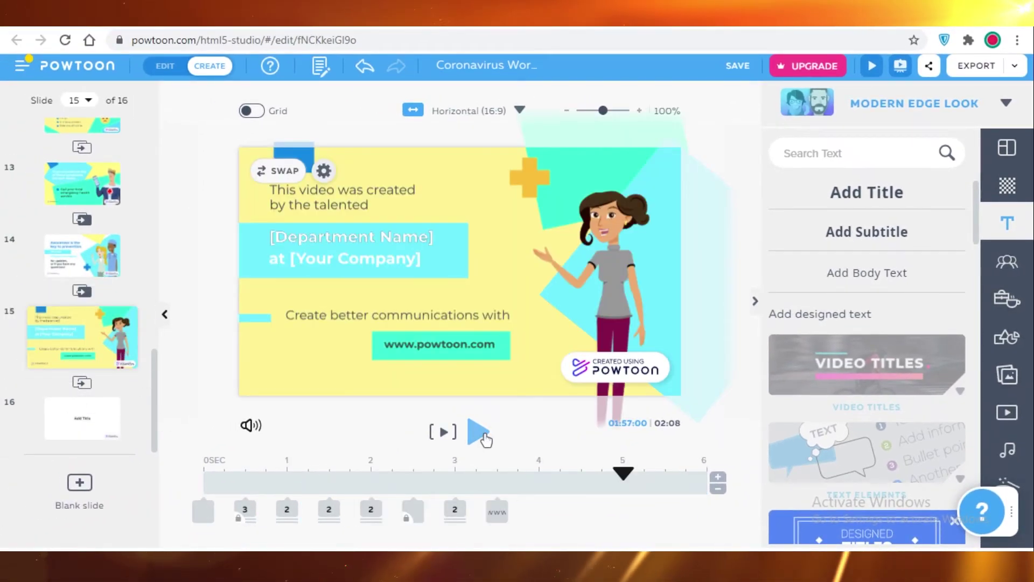
{"action": "left_click", "coordinate": [481, 436]}
{"action": "left_click", "coordinate": [481, 435]}
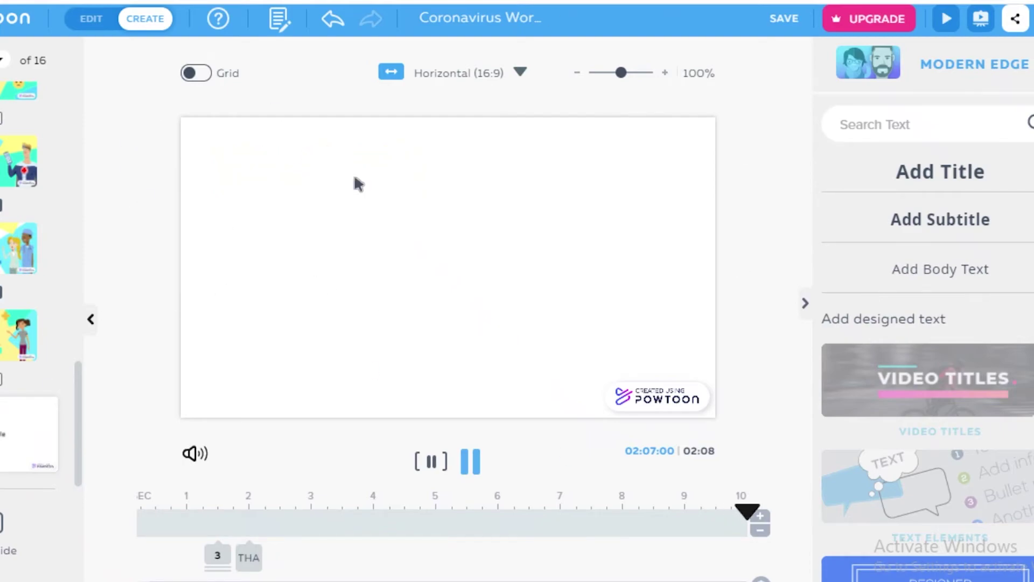
Look over the annual plan prices on the Pricing & Plans page
{"action": "mouse_move", "coordinate": [29, 471]}
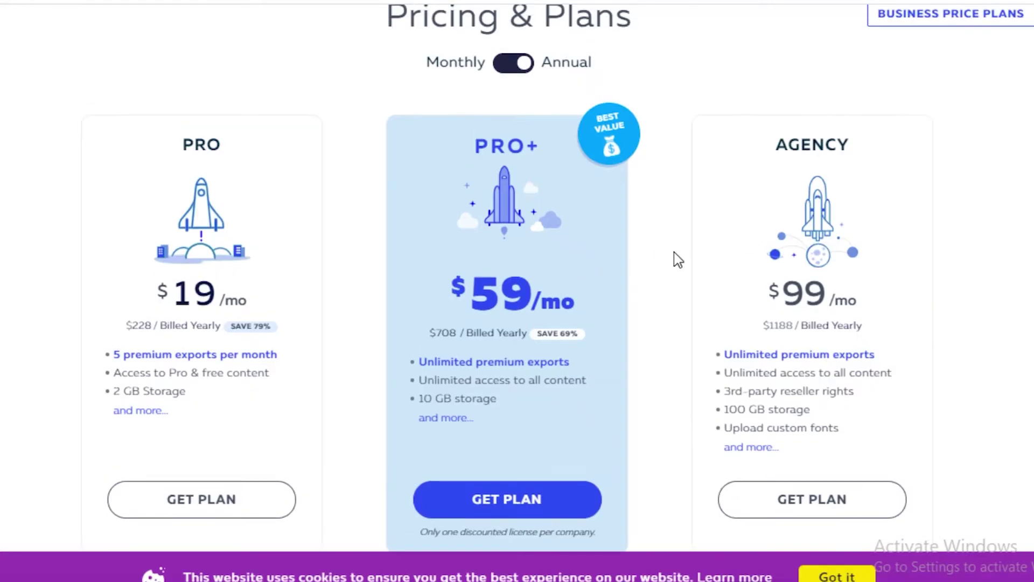
{"action": "scroll", "coordinate": [674, 251], "scroll_direction": "up", "scroll_amount": 2}
{"action": "scroll", "coordinate": [603, 269], "scroll_direction": "down", "scroll_amount": 2}
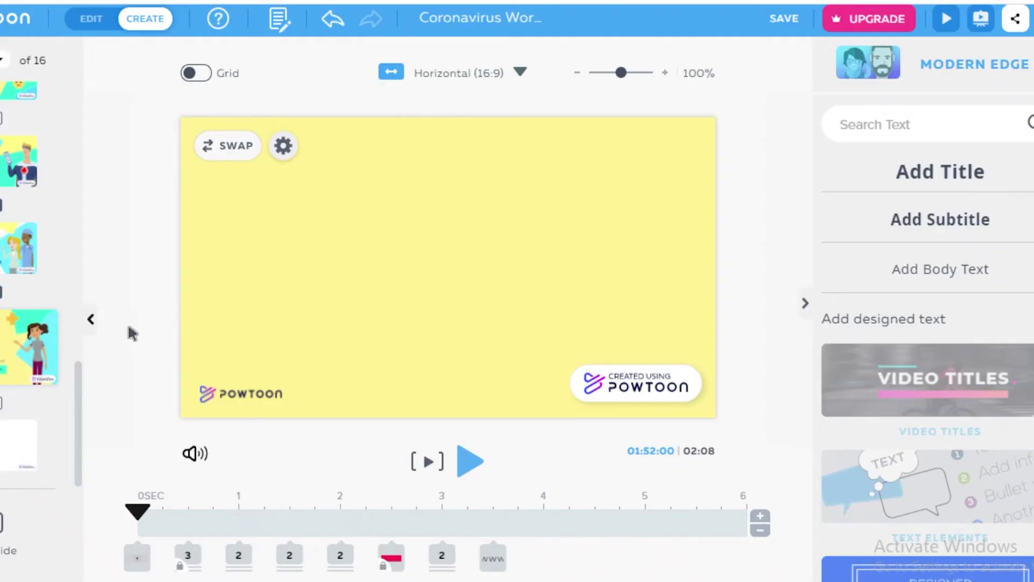
Open the studio's quick menu and go to the Pricing & Plans page
{"action": "scroll", "coordinate": [12, 161], "scroll_direction": "up", "scroll_amount": 2}
{"action": "left_click", "coordinate": [4, 20]}
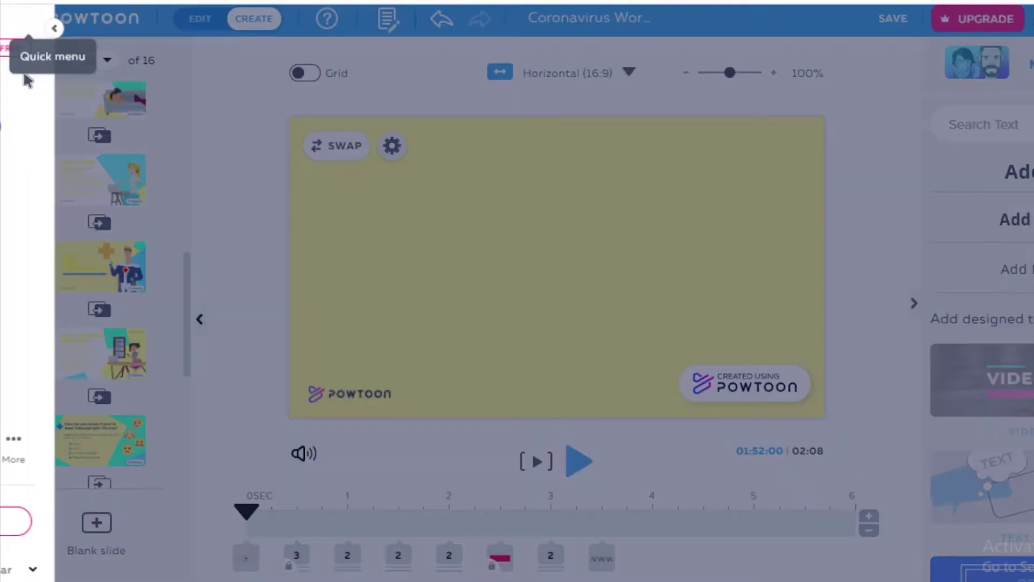
{"action": "left_click", "coordinate": [424, 525]}
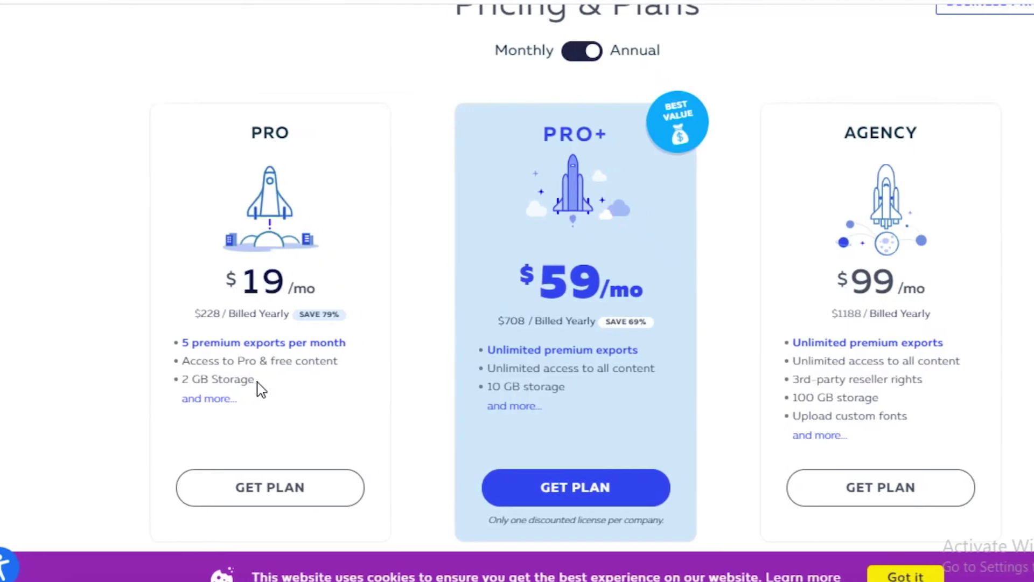
Compare the export limits, content access, storage and reseller rights of the Pro, Pro+ and Agency plans
{"action": "left_click_drag", "start_coordinate": [918, 40], "coordinate": [910, 203]}
{"action": "left_click", "coordinate": [975, 199]}
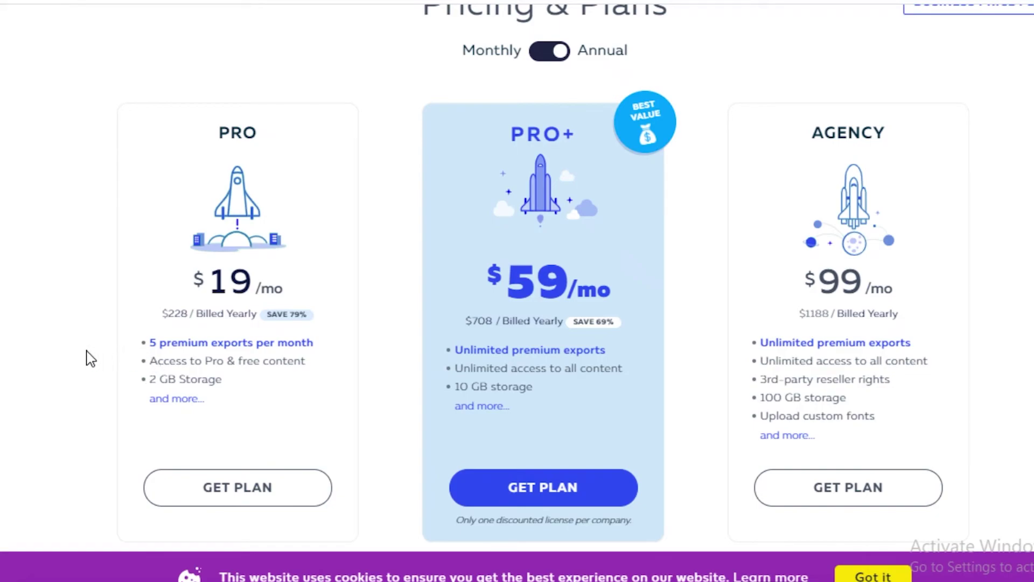
{"action": "mouse_move", "coordinate": [196, 340]}
{"action": "scroll", "coordinate": [539, 291], "scroll_direction": "down", "scroll_amount": 1}
{"action": "scroll", "coordinate": [539, 291], "scroll_direction": "up", "scroll_amount": 1}
{"action": "left_click_drag", "start_coordinate": [763, 380], "coordinate": [897, 386]}
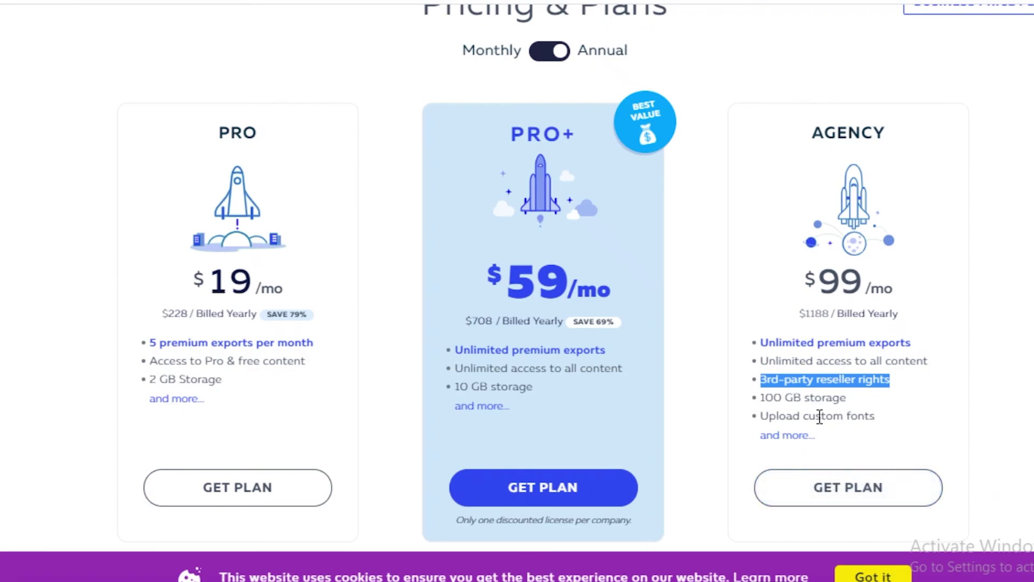
{"action": "left_click", "coordinate": [789, 396]}
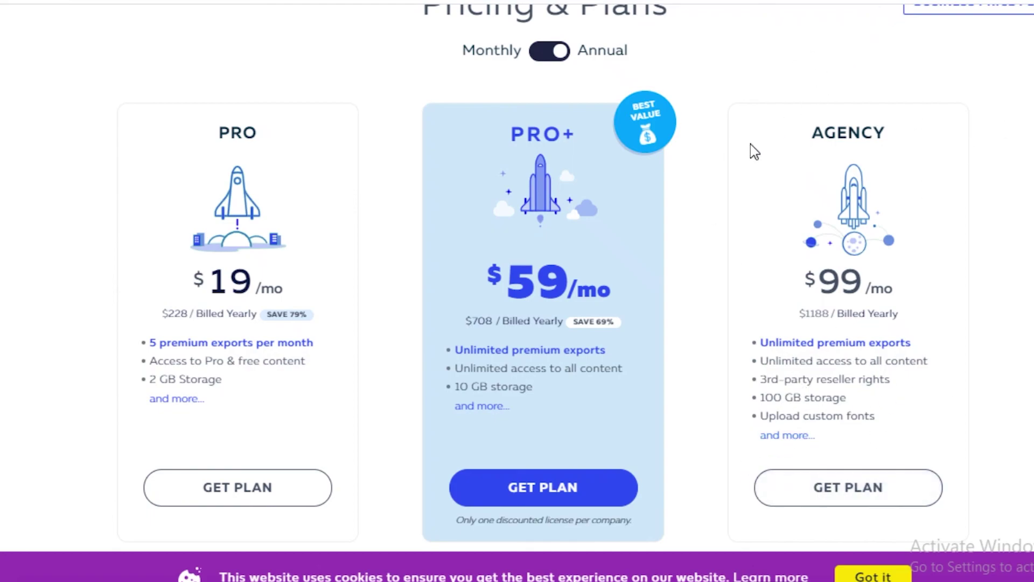
{"action": "scroll", "coordinate": [1023, 153], "scroll_direction": "up", "scroll_amount": 2}
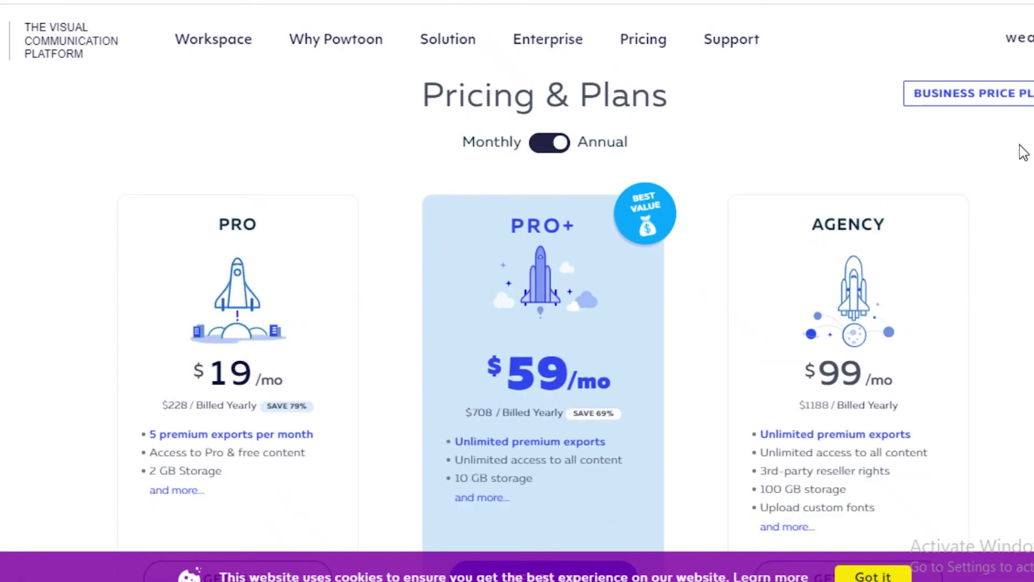